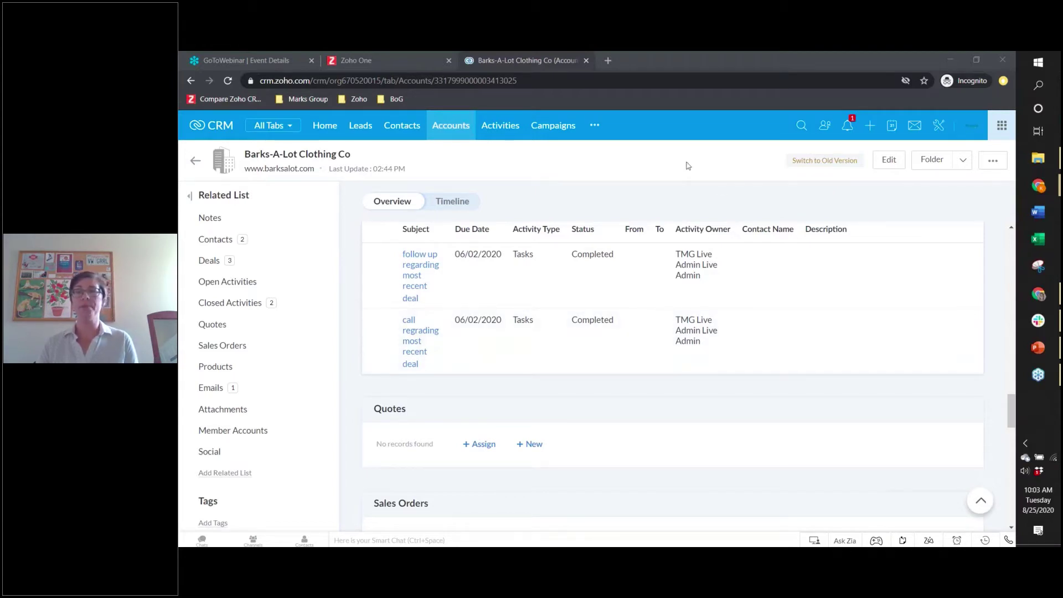
click(701, 194)
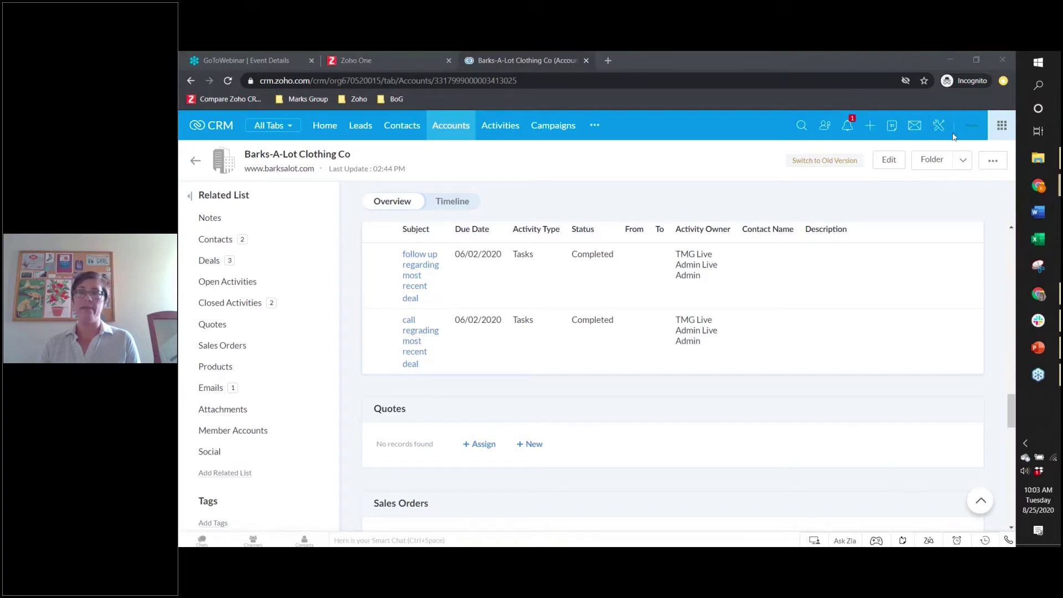
click(937, 129)
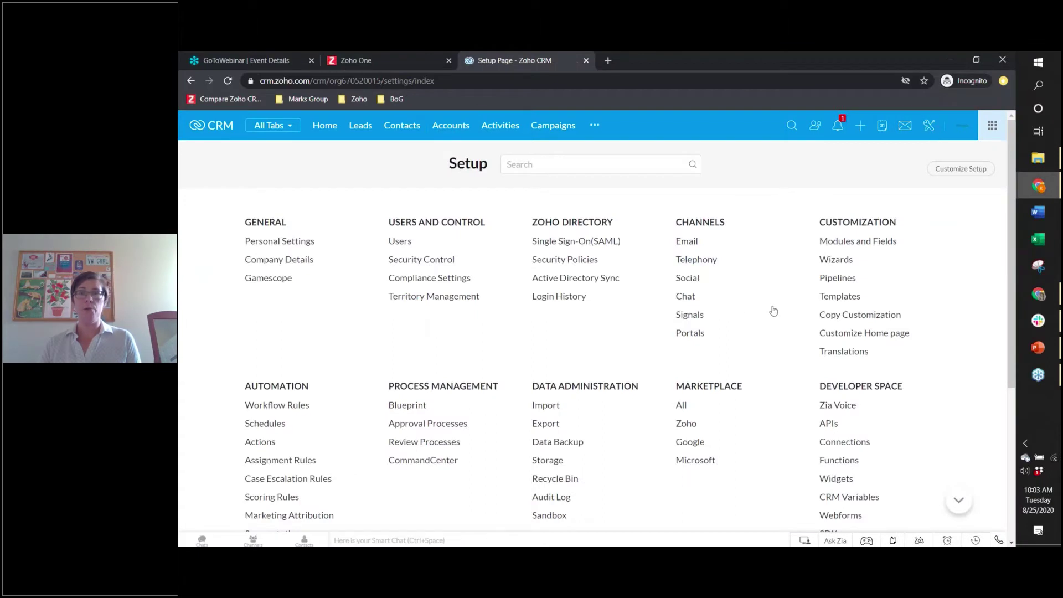
scroll(912, 278, down, 1)
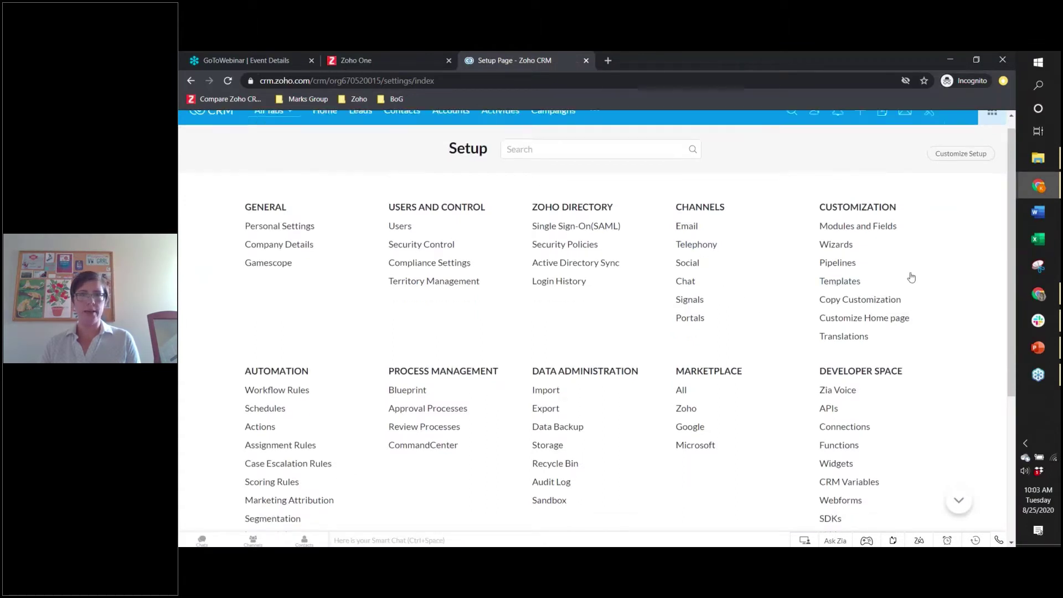
click(688, 186)
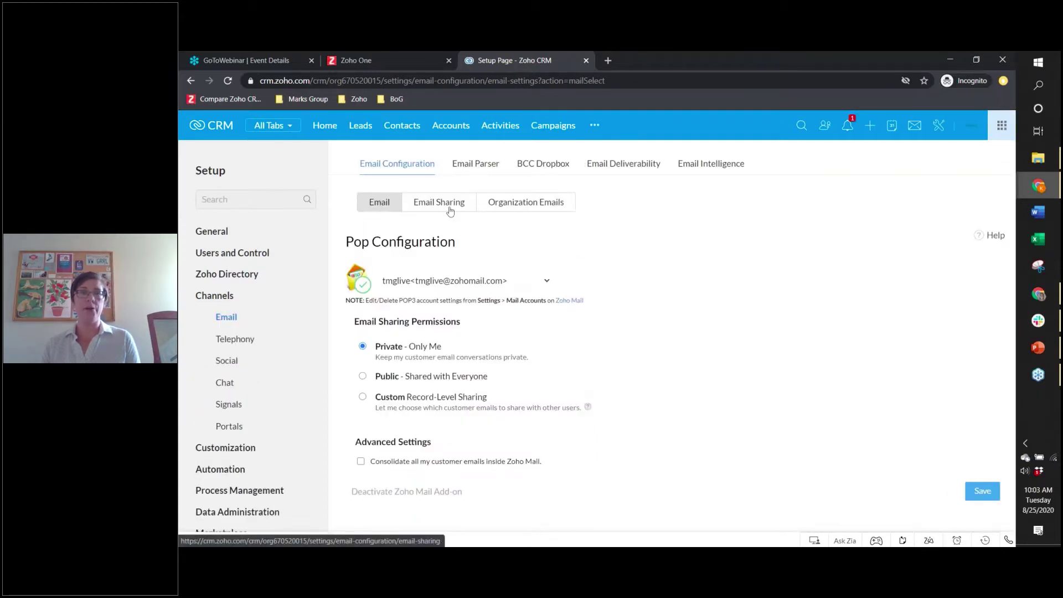
click(521, 205)
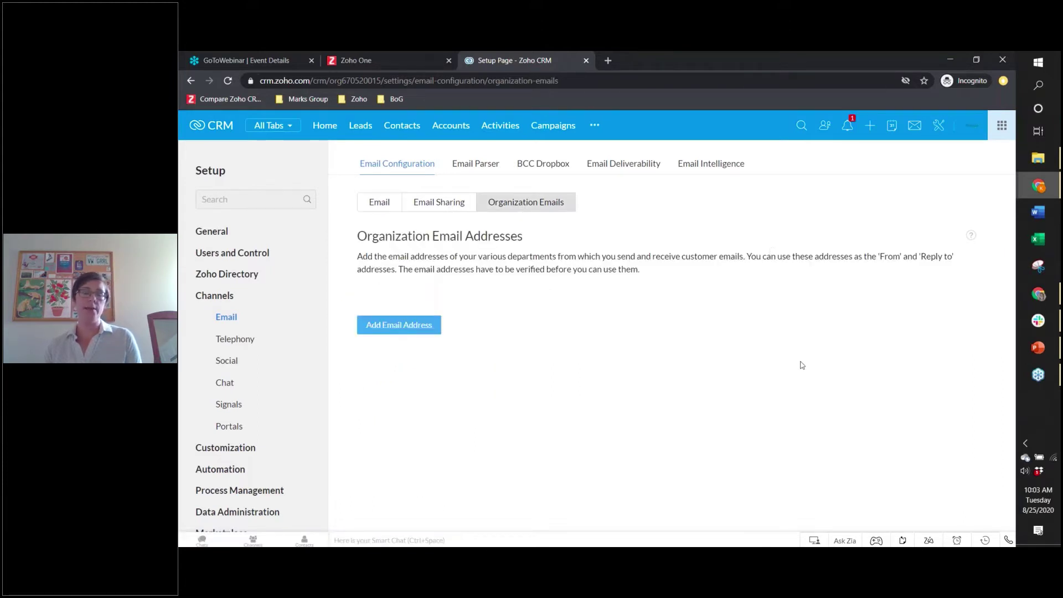
click(436, 331)
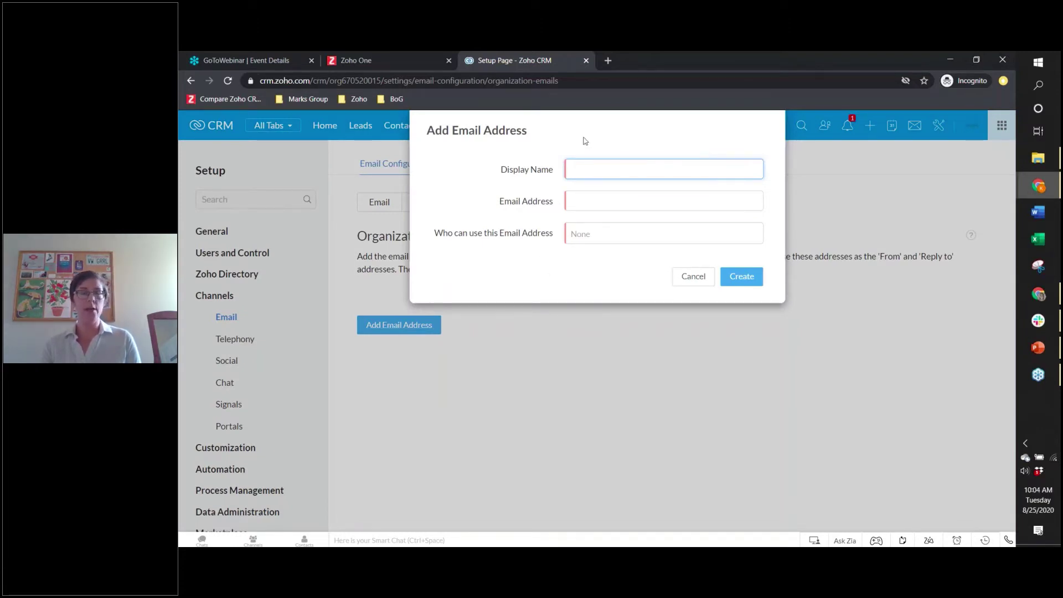
Enter the display name 'Marks Group Accounting' and the organization's email address.
text(Account)
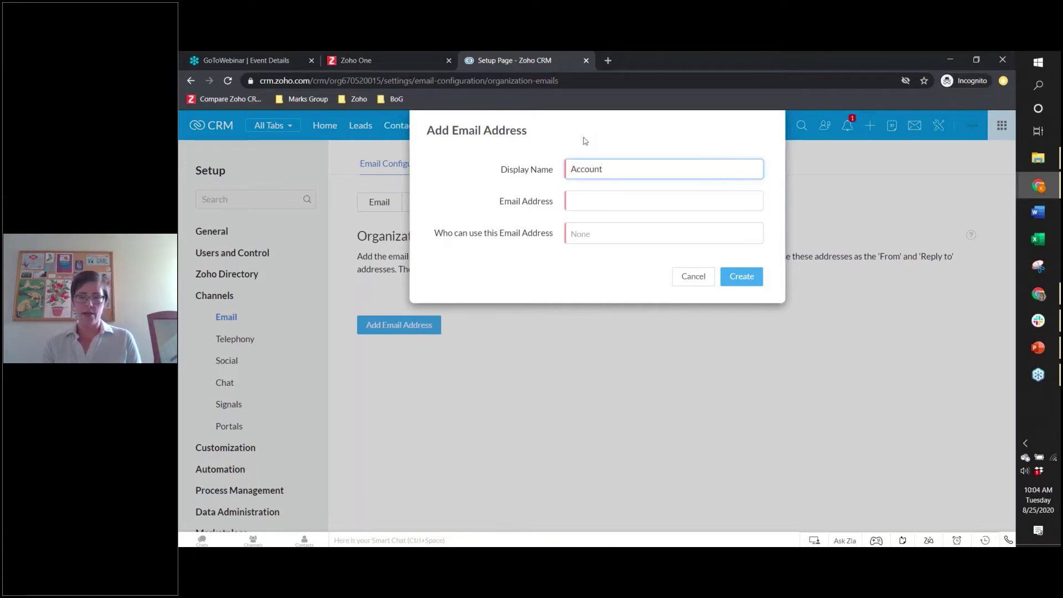
text(ing)
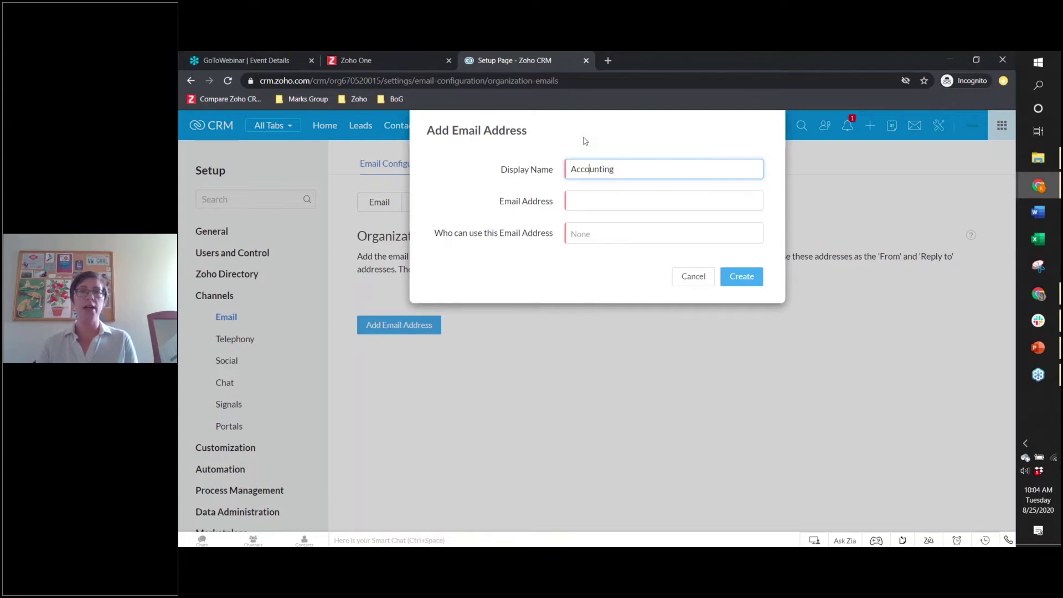
key(Home)
text(Marks Group)
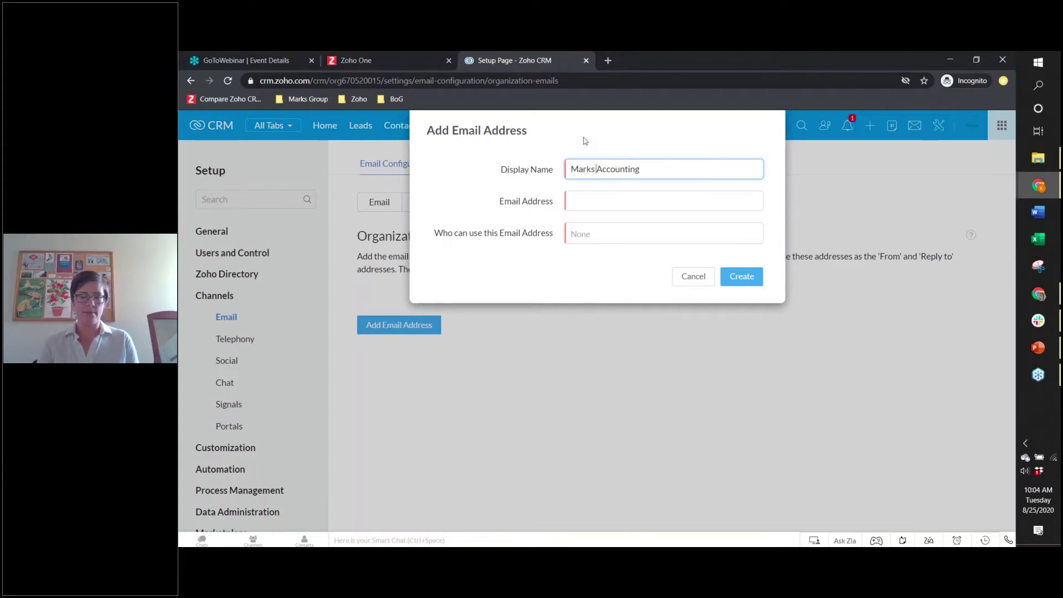
click(596, 201)
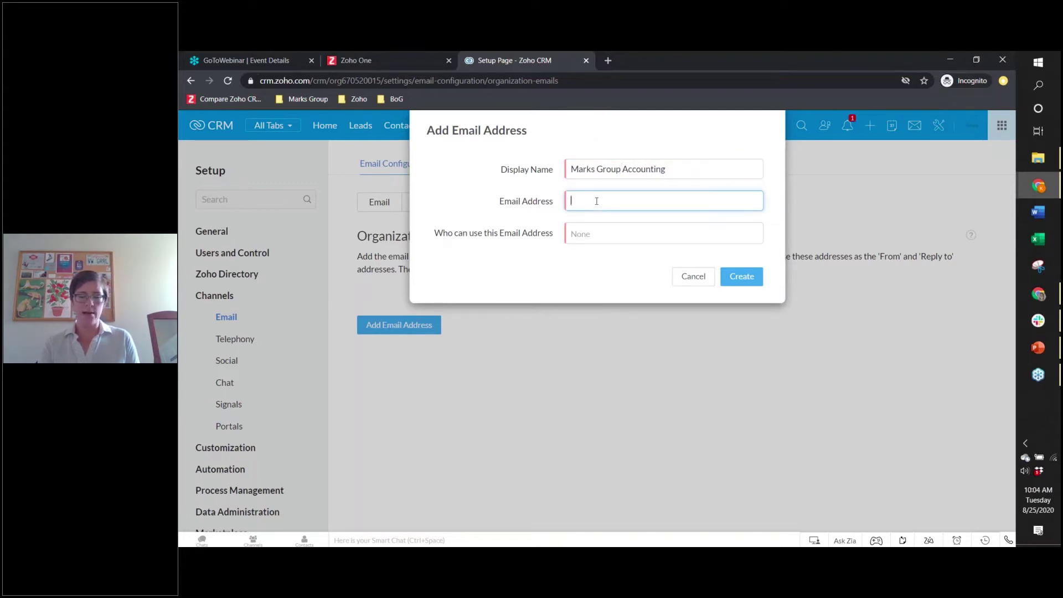
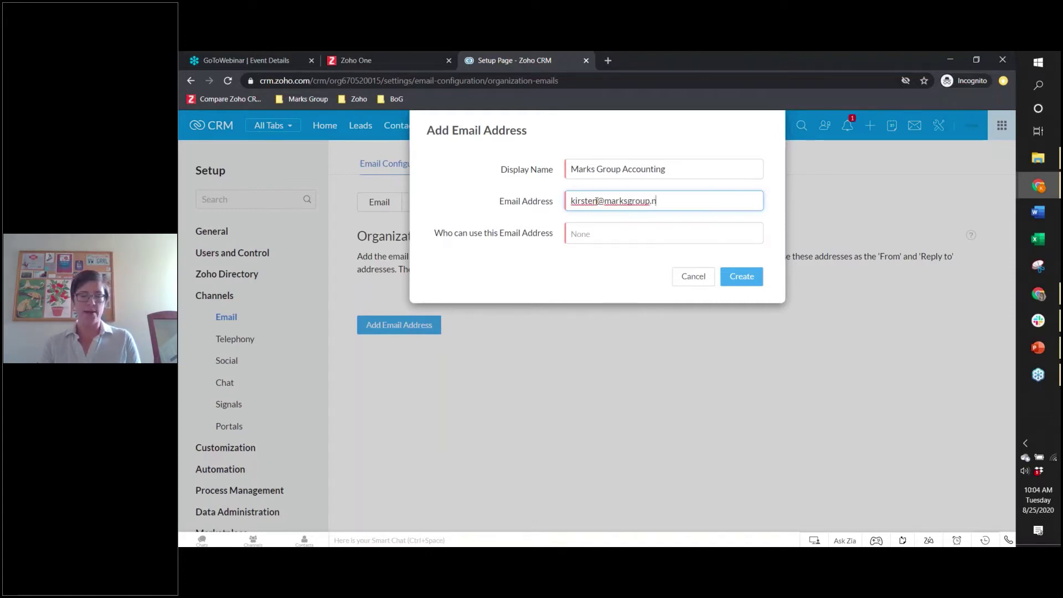
Let the Administrator, Sales Manager and Salesperson profiles use the address, and create it.
click(678, 236)
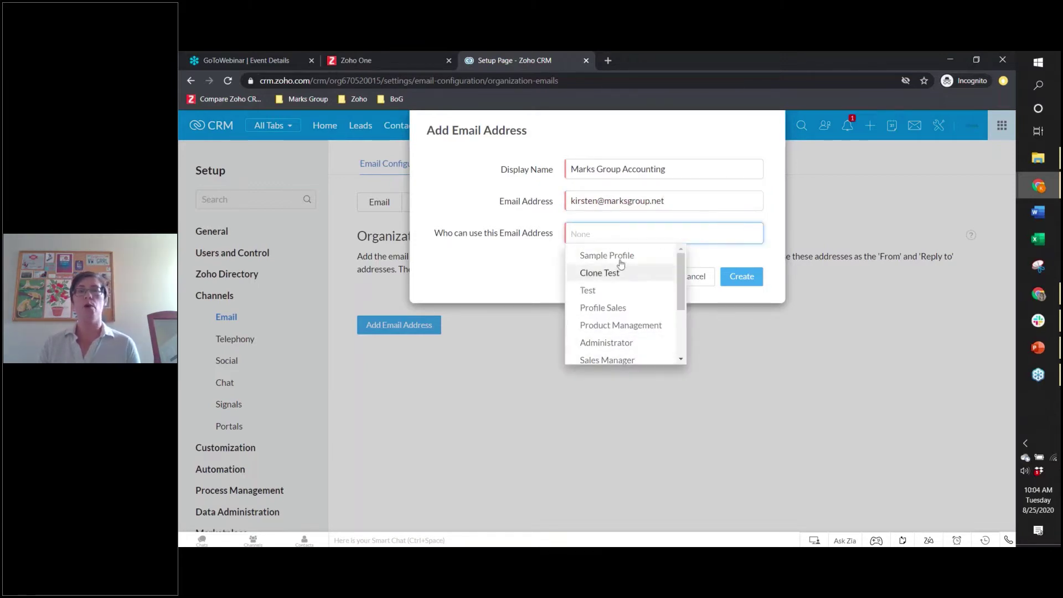
click(619, 345)
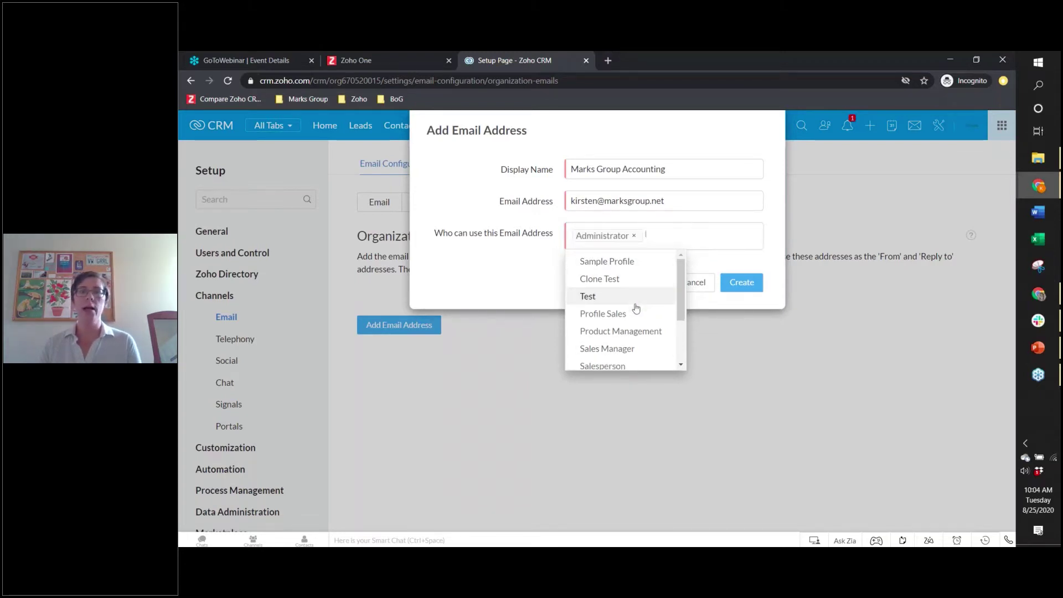
scroll(634, 314, down, 1)
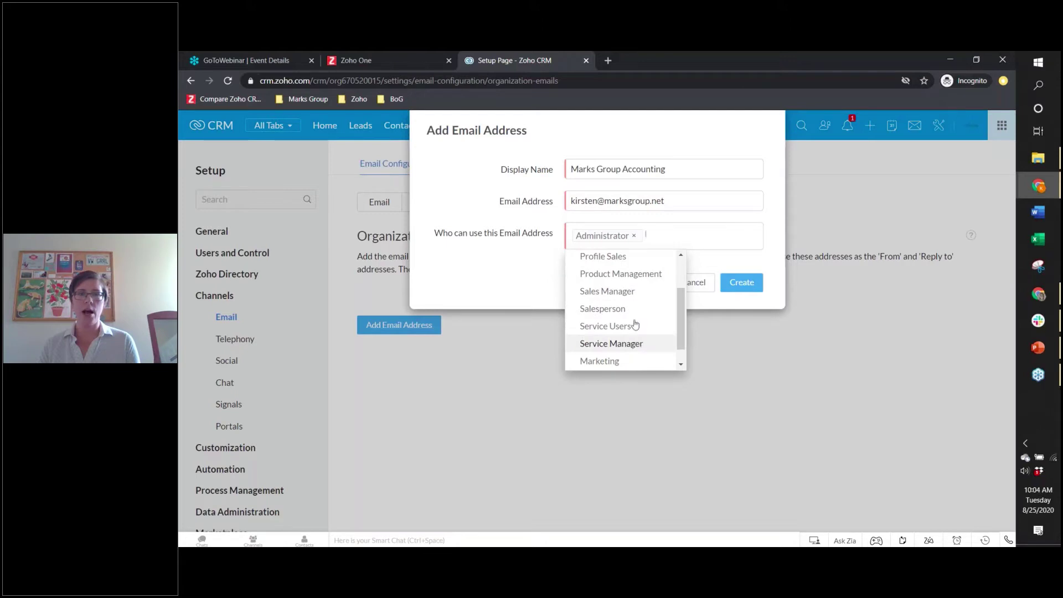
click(630, 292)
scroll(630, 316, down, 1)
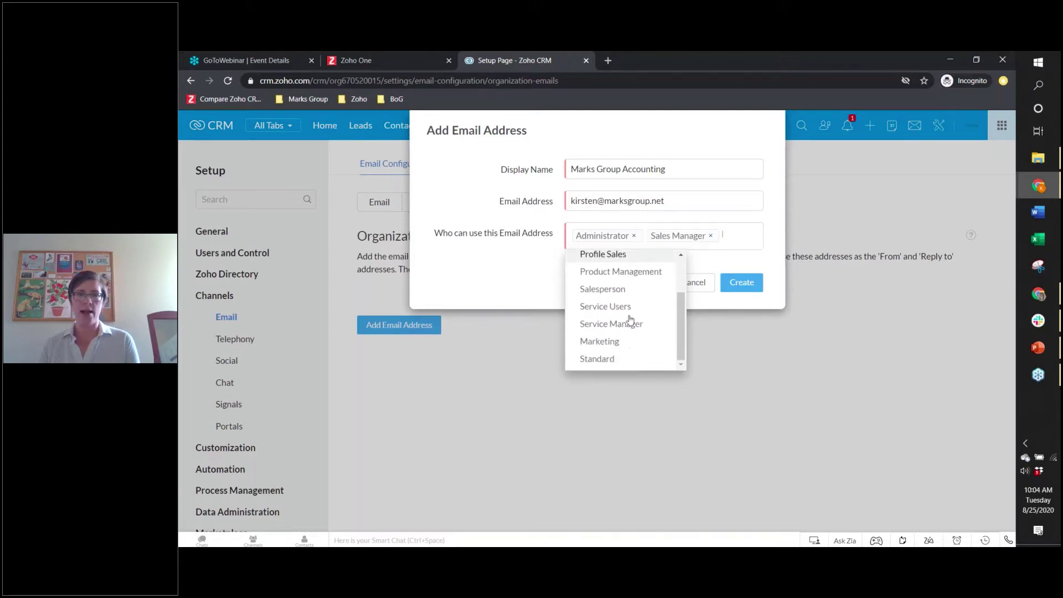
click(619, 289)
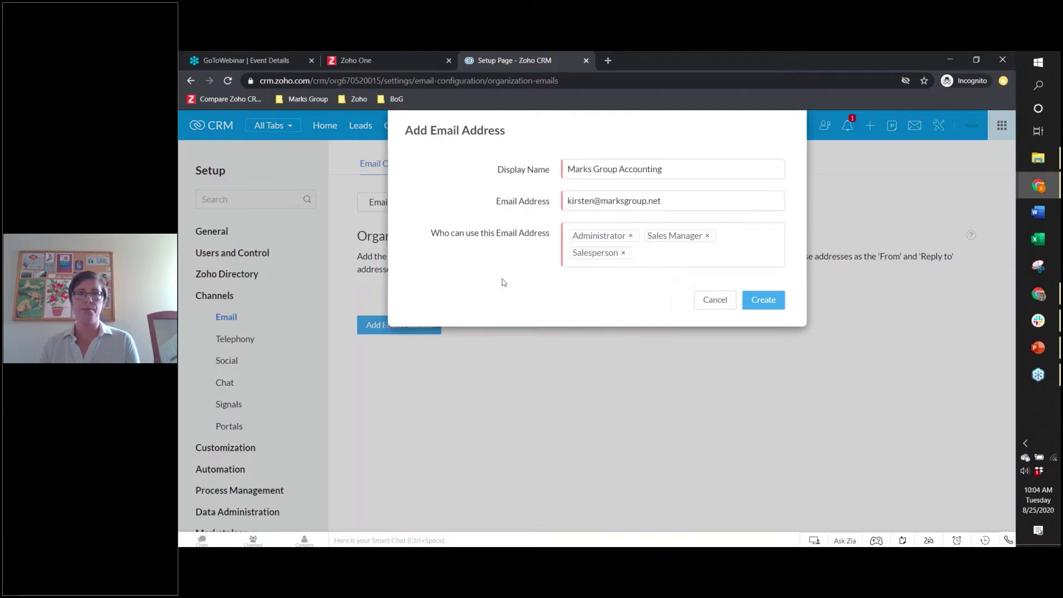
click(767, 303)
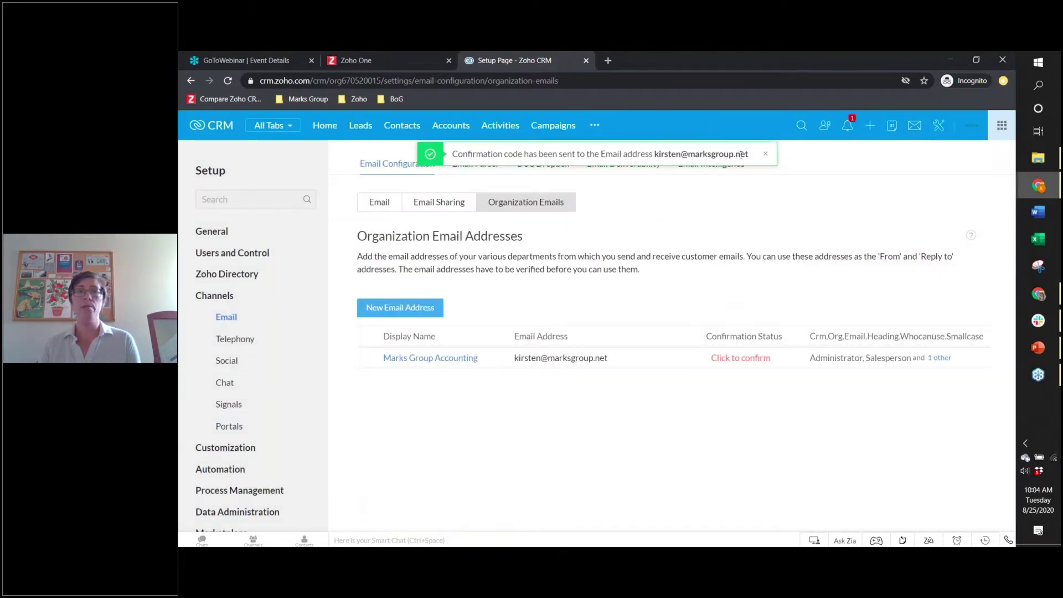
Verify the Marks Group Accounting address by submitting the emailed confirmation code.
click(765, 153)
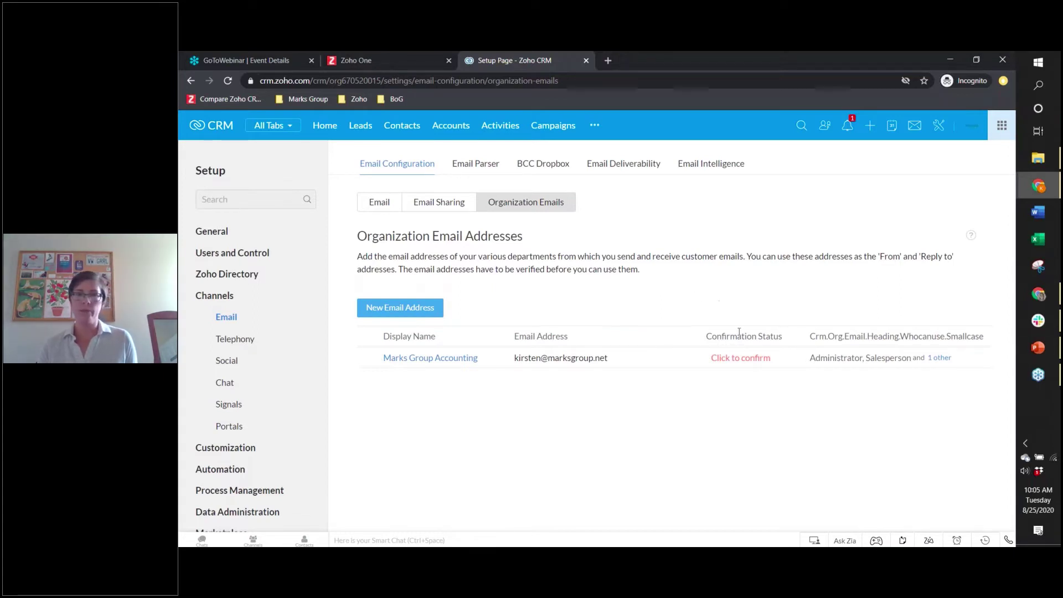
click(753, 364)
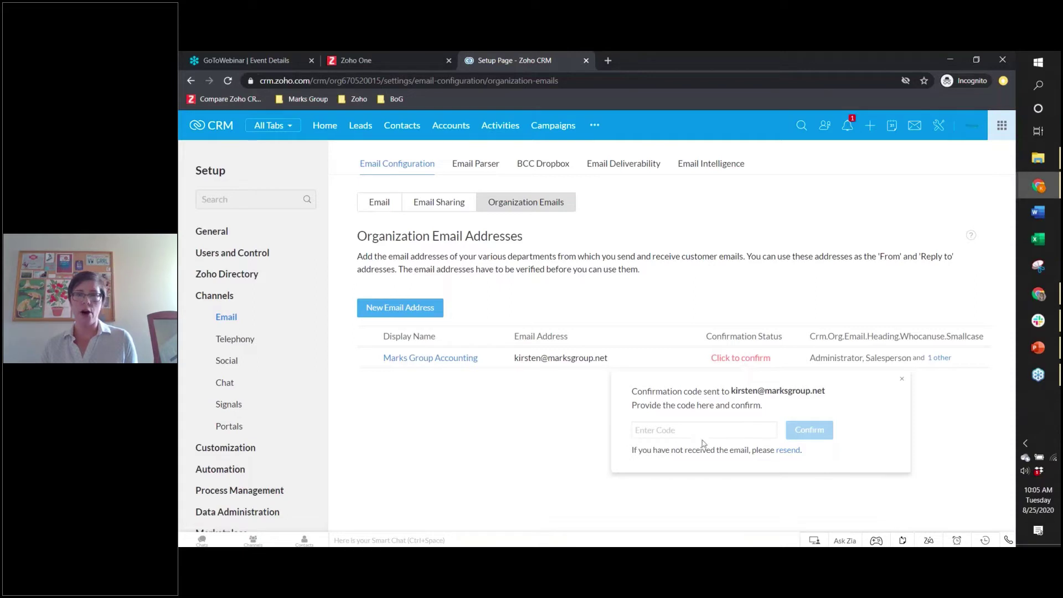
click(713, 426)
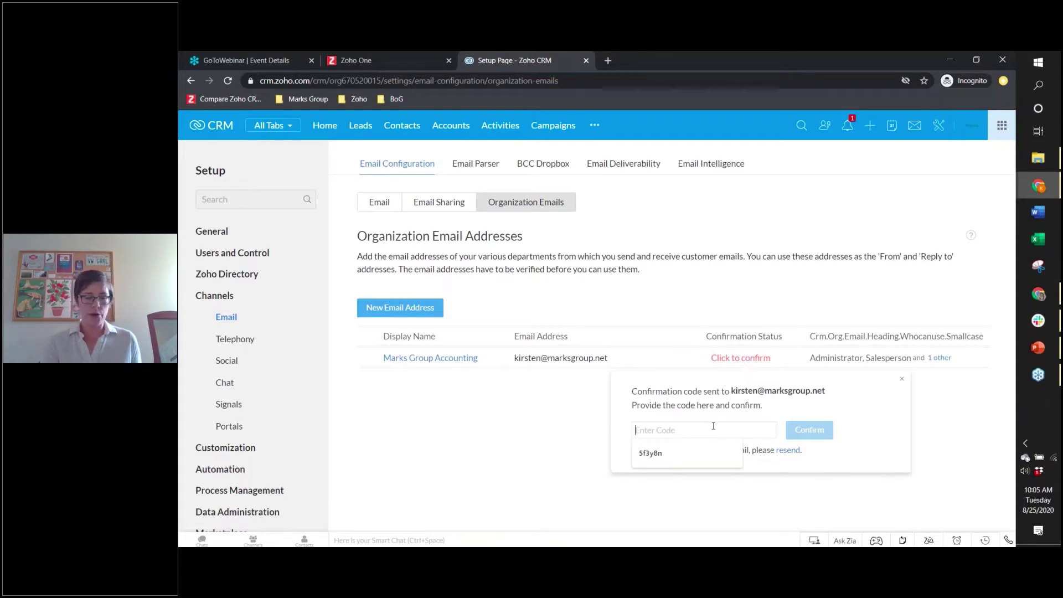
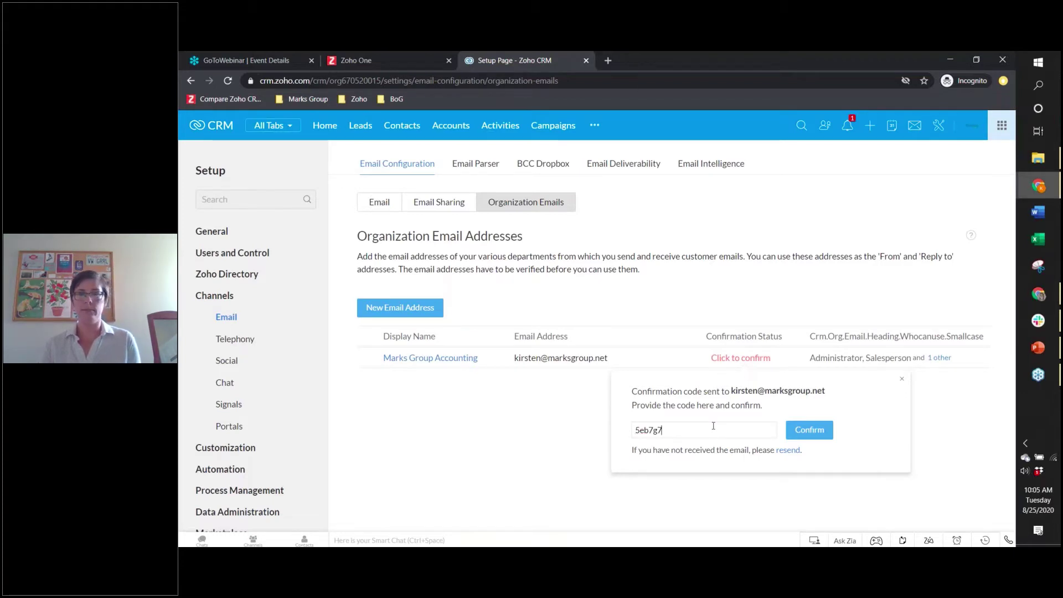
click(826, 431)
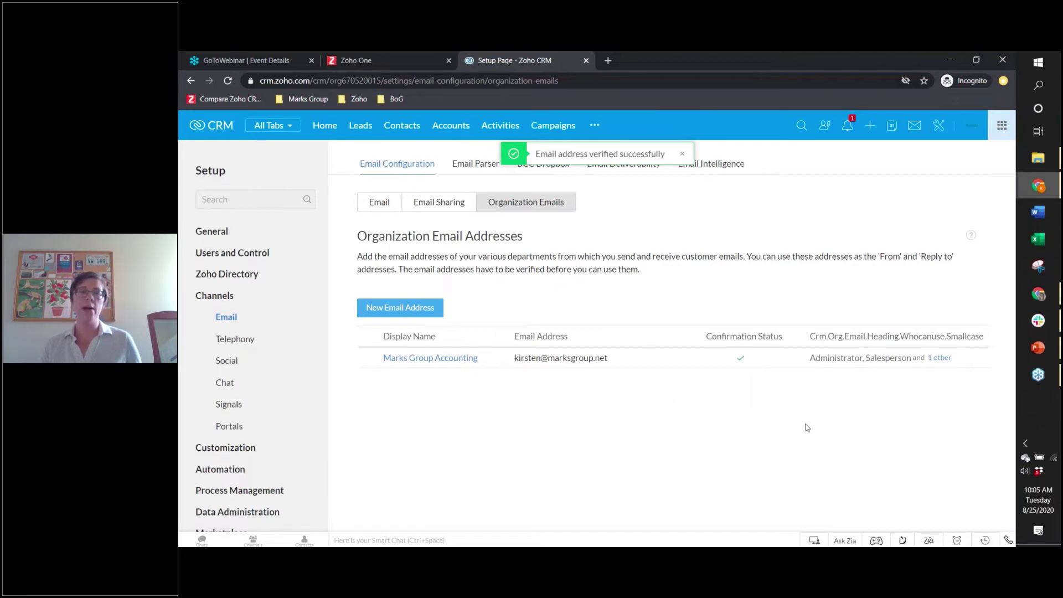
mouse_move(423, 364)
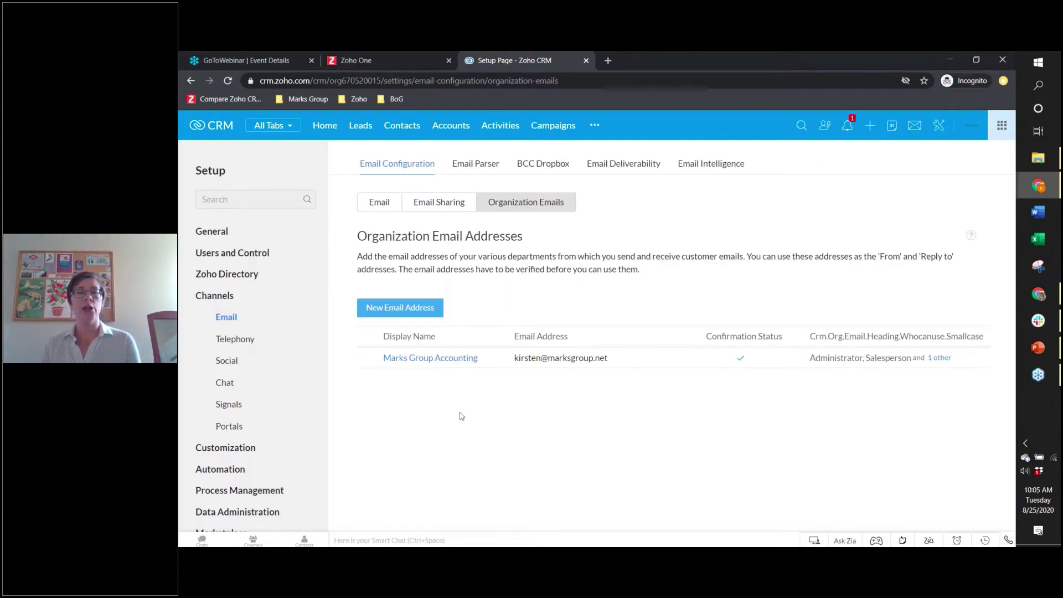
mouse_move(505, 359)
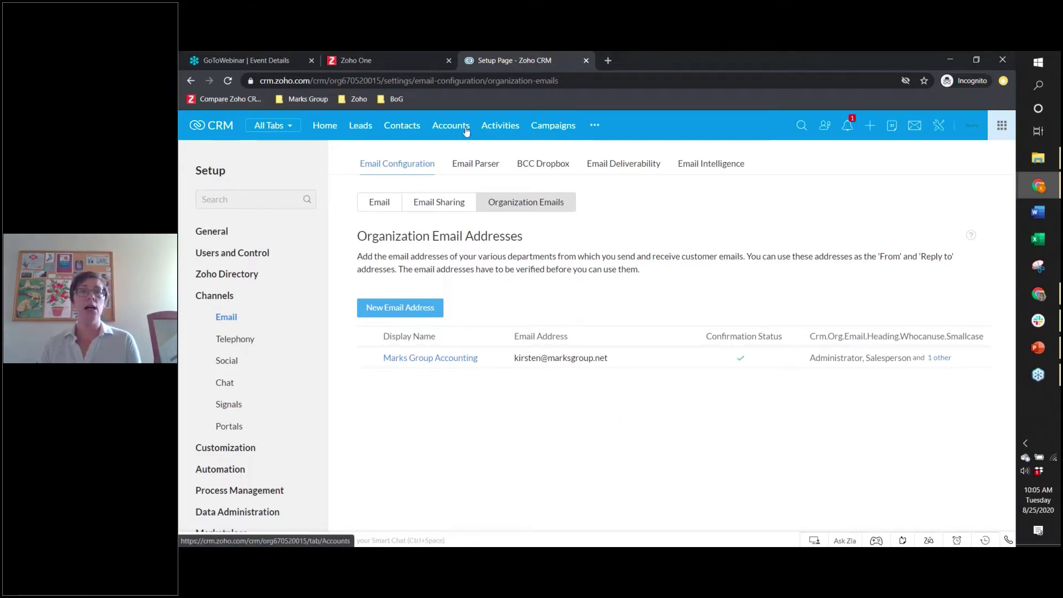
click(985, 540)
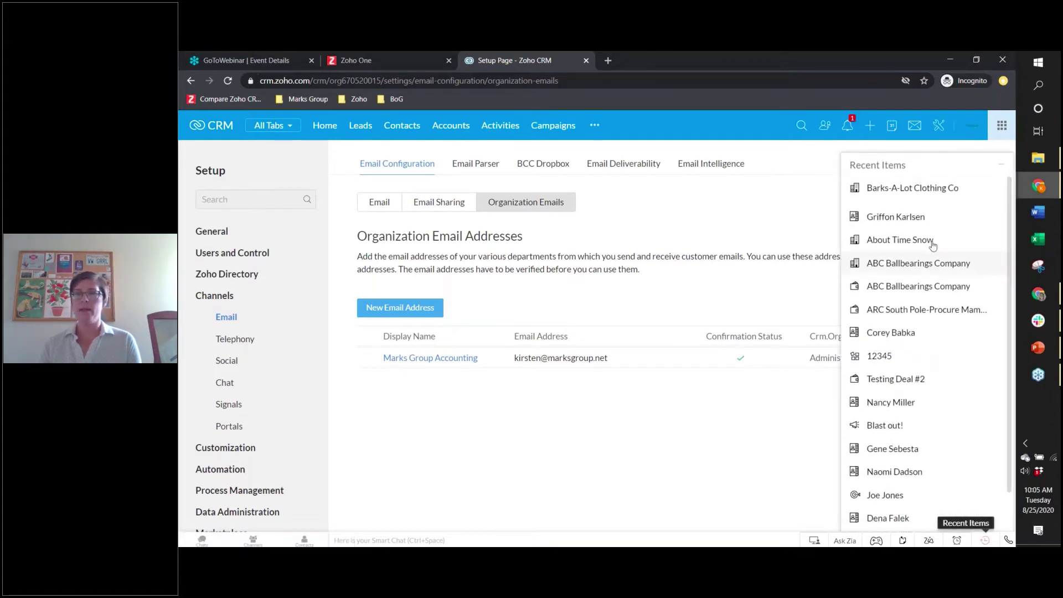
Open the Barks-A-Lot Clothing Co account, filter its emails to one contact, and start a new email.
click(924, 191)
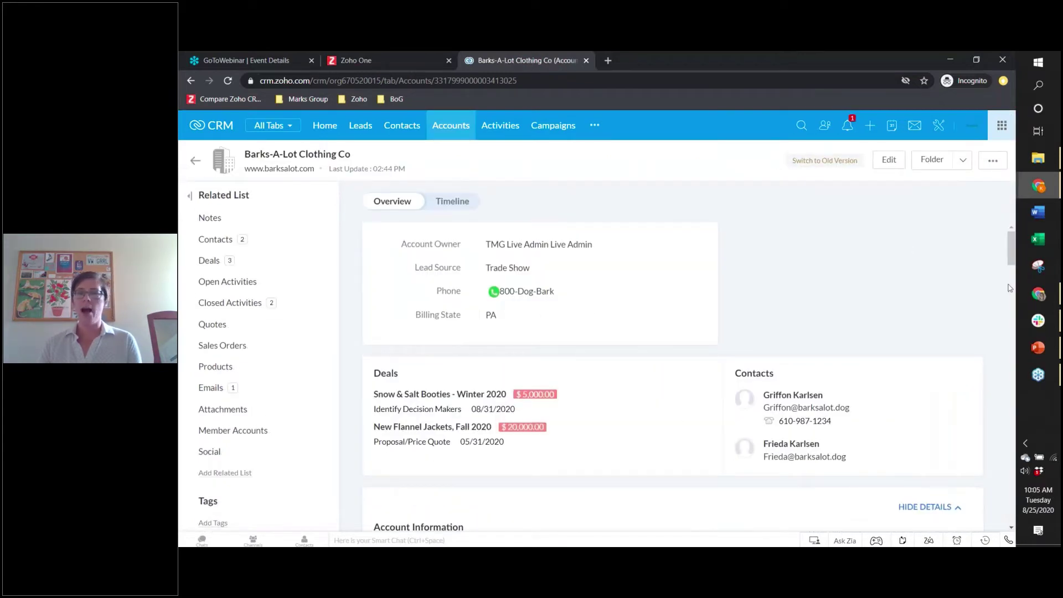
click(211, 391)
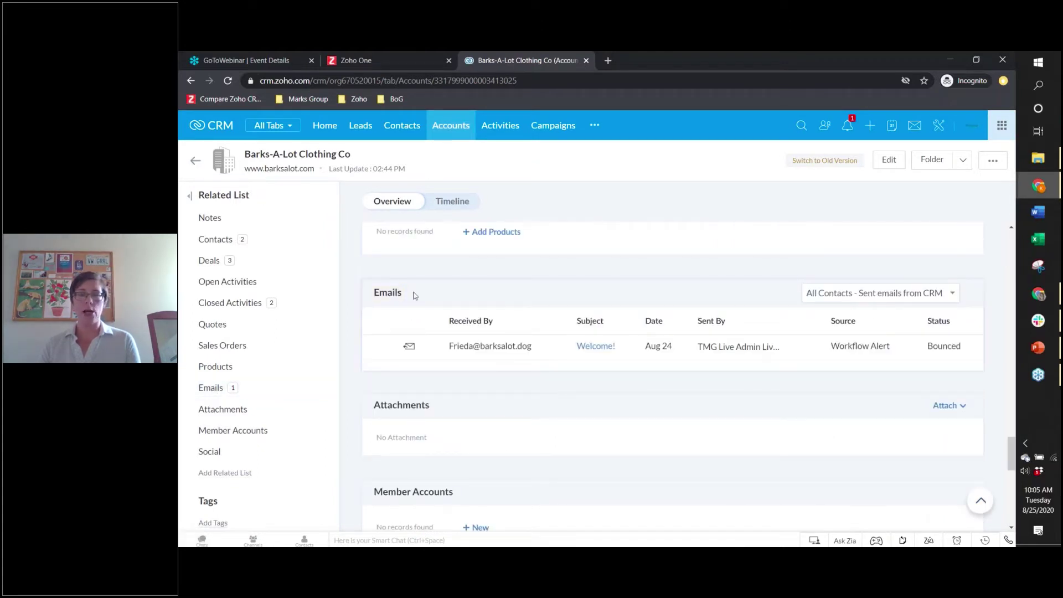
click(883, 302)
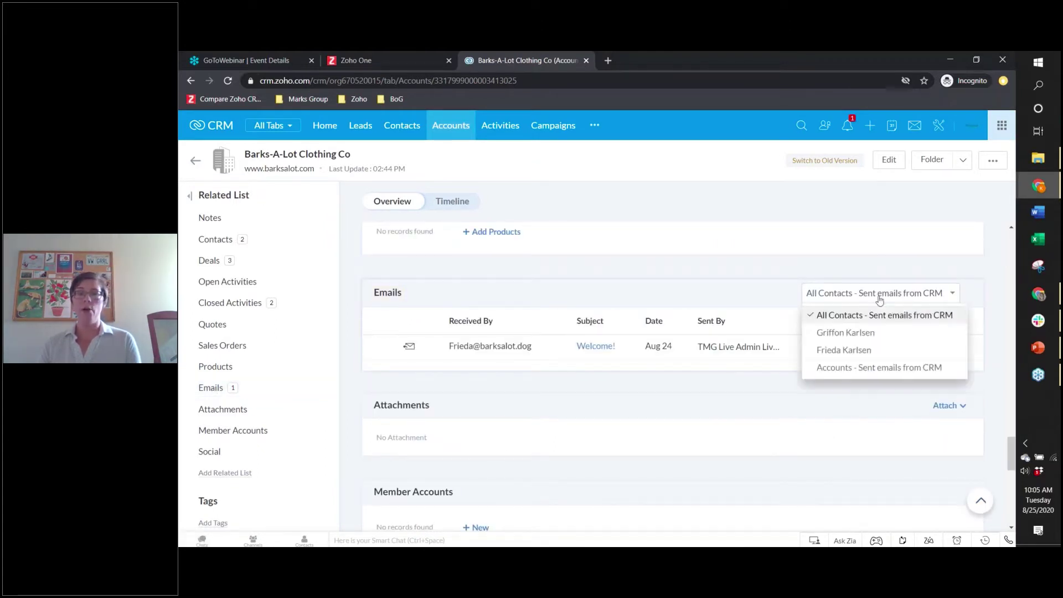
click(836, 332)
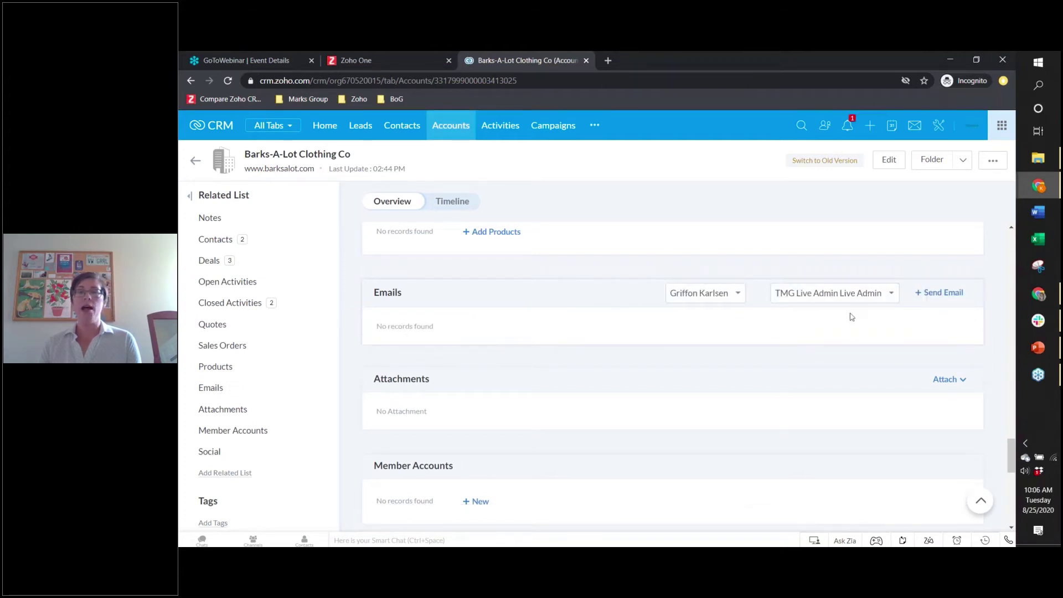
click(943, 293)
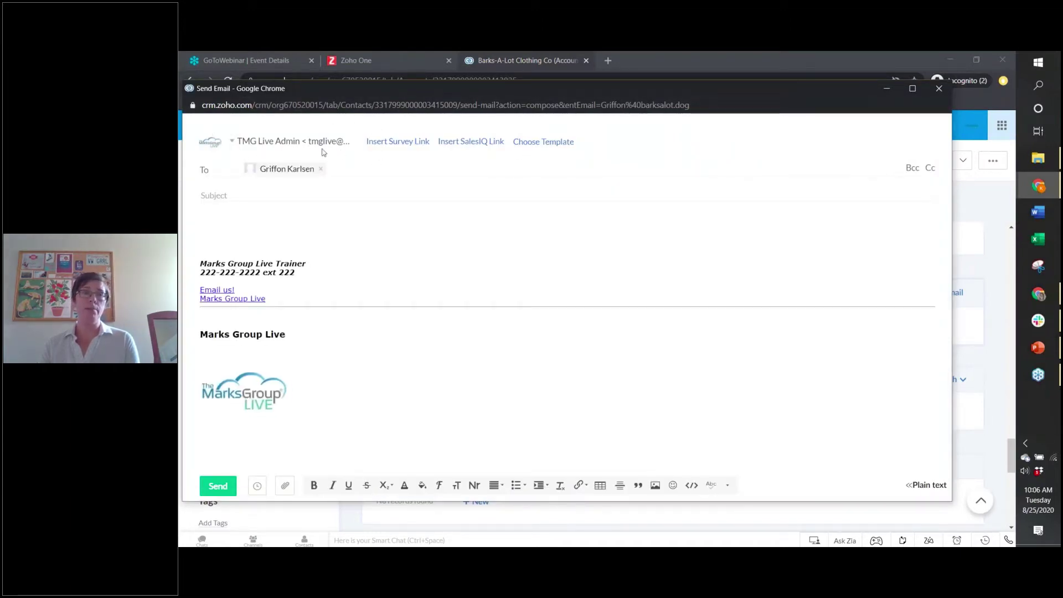
click(233, 144)
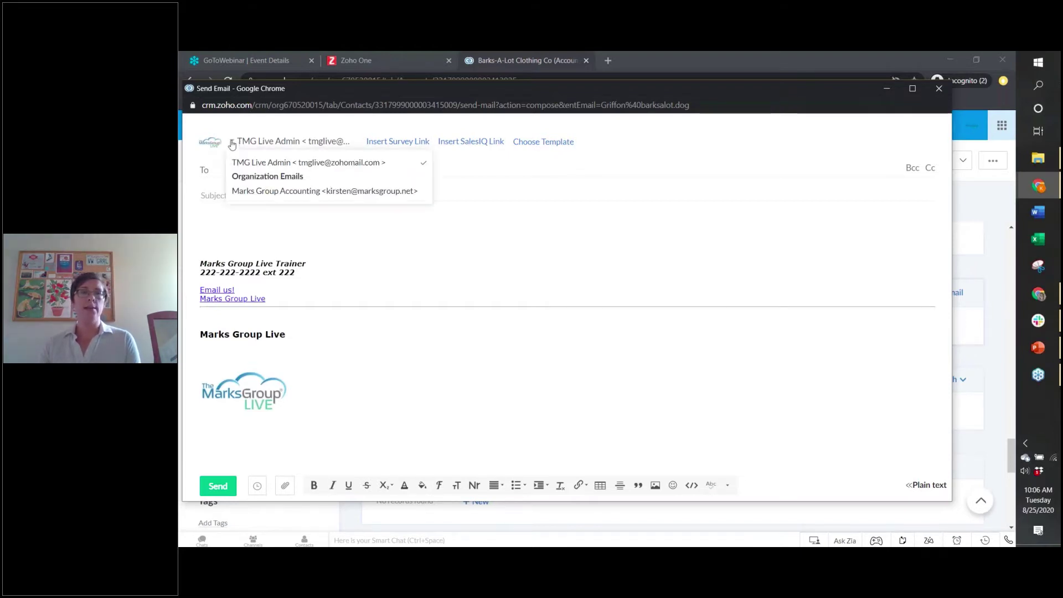
click(289, 191)
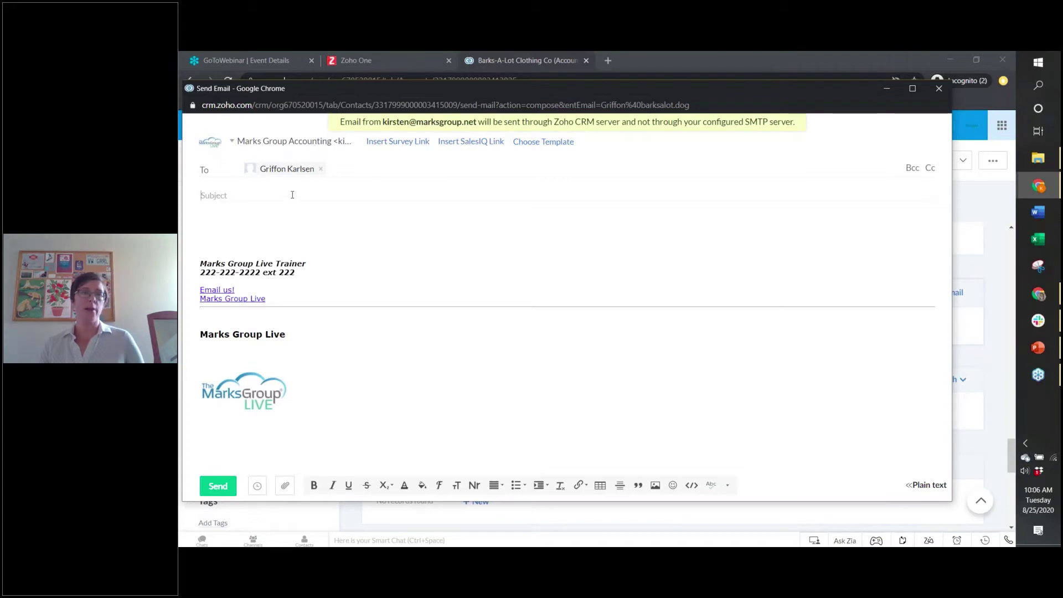
text(Contr)
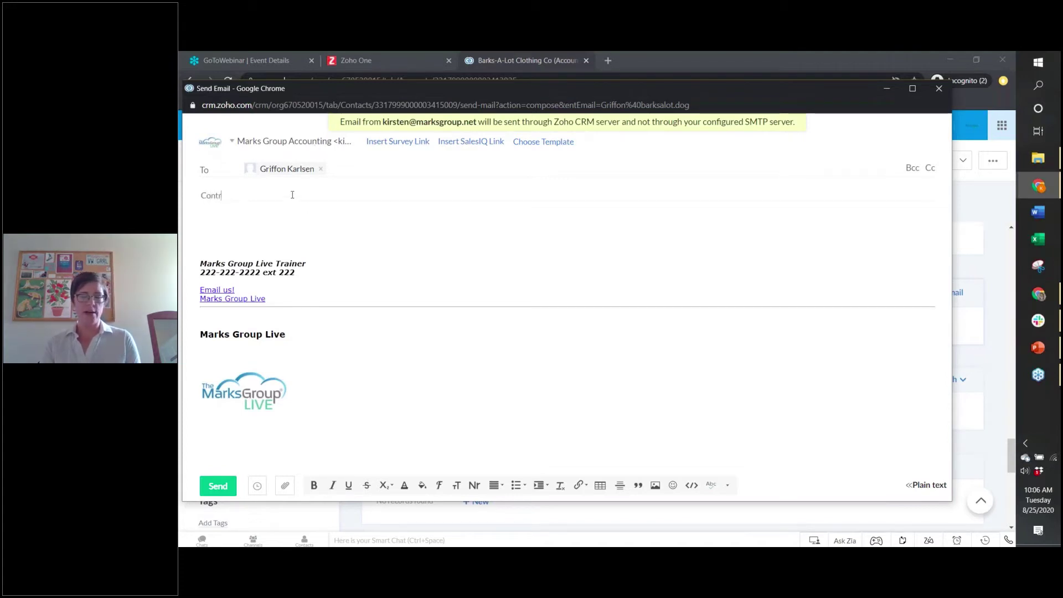
text(act enclosed)
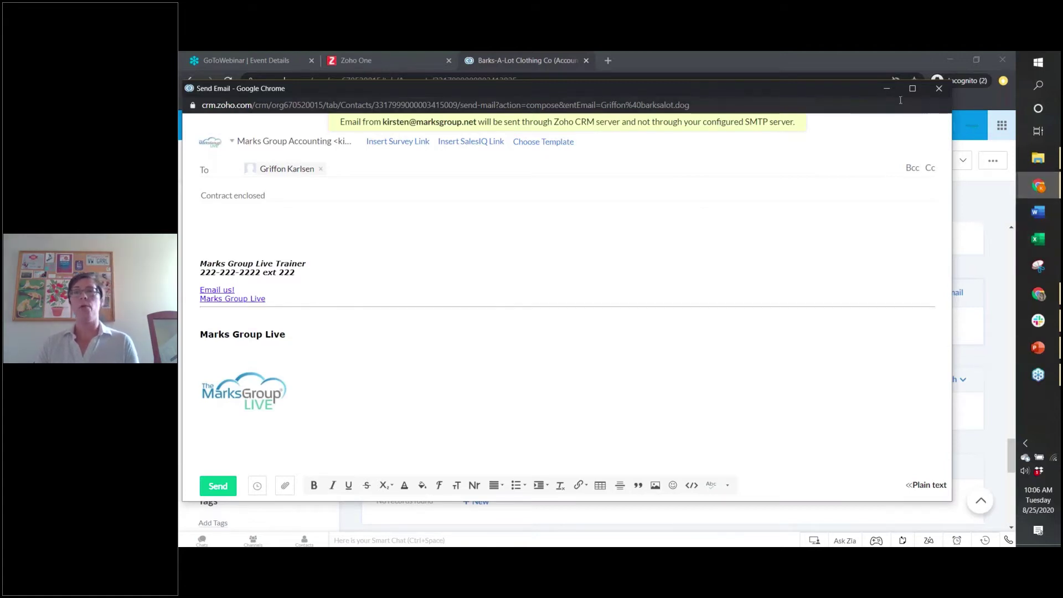
click(940, 91)
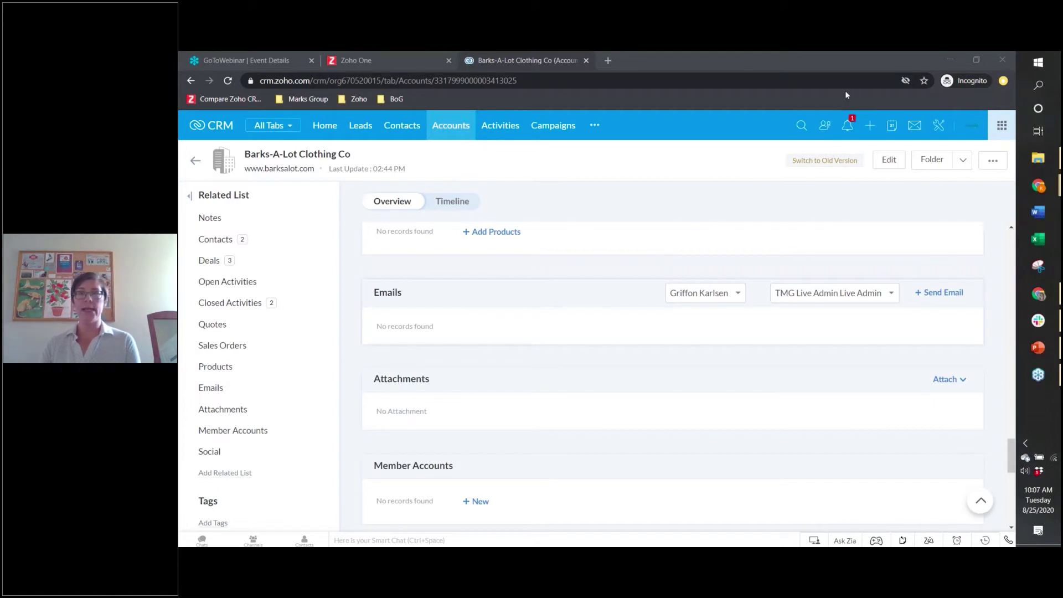
Browse the Setup index and go to the Automation Actions settings.
click(688, 189)
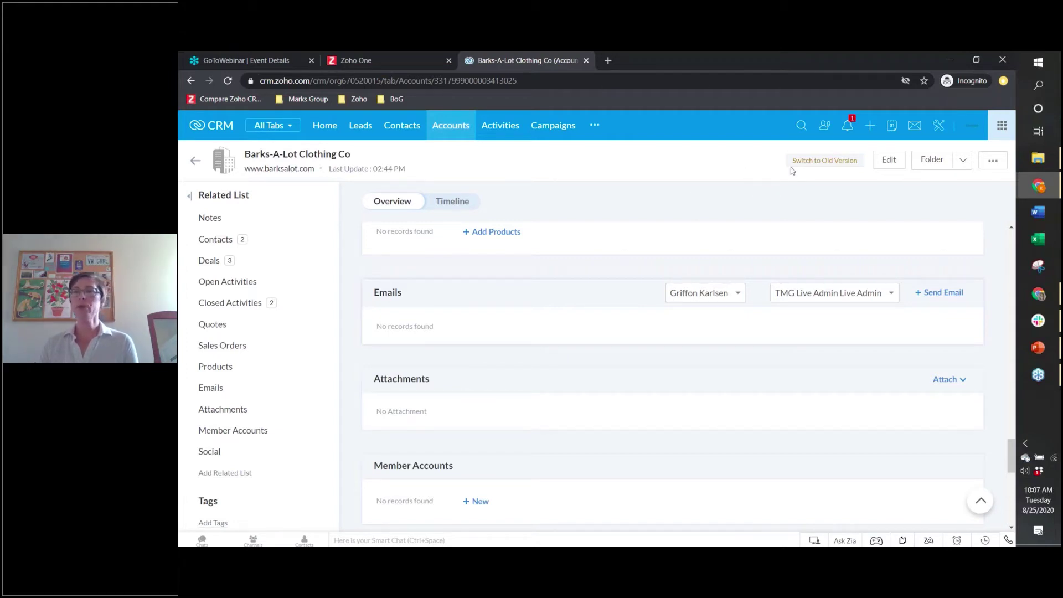
click(940, 127)
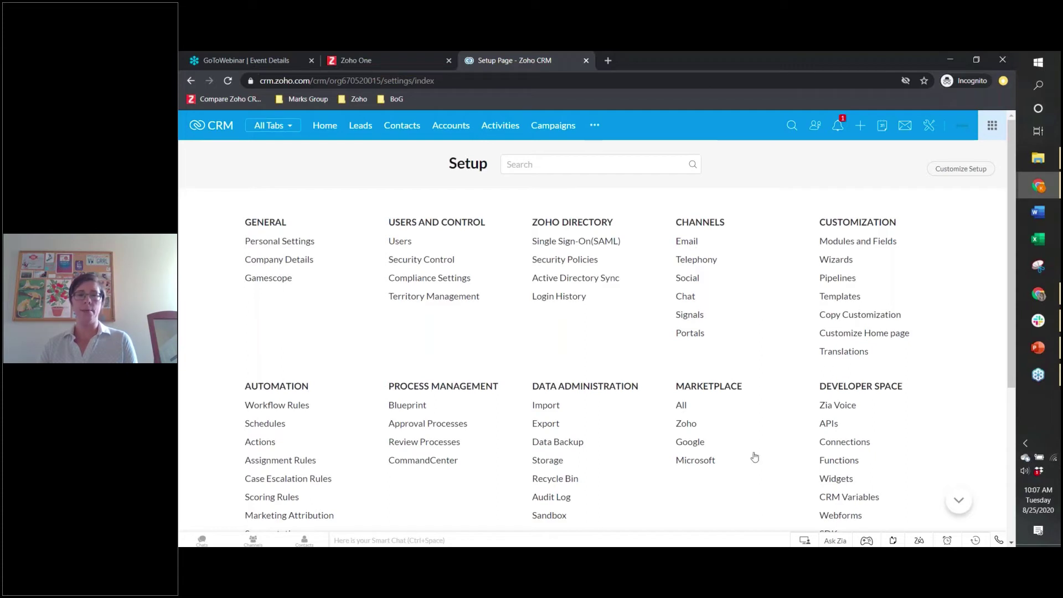
scroll(754, 457, down, 2)
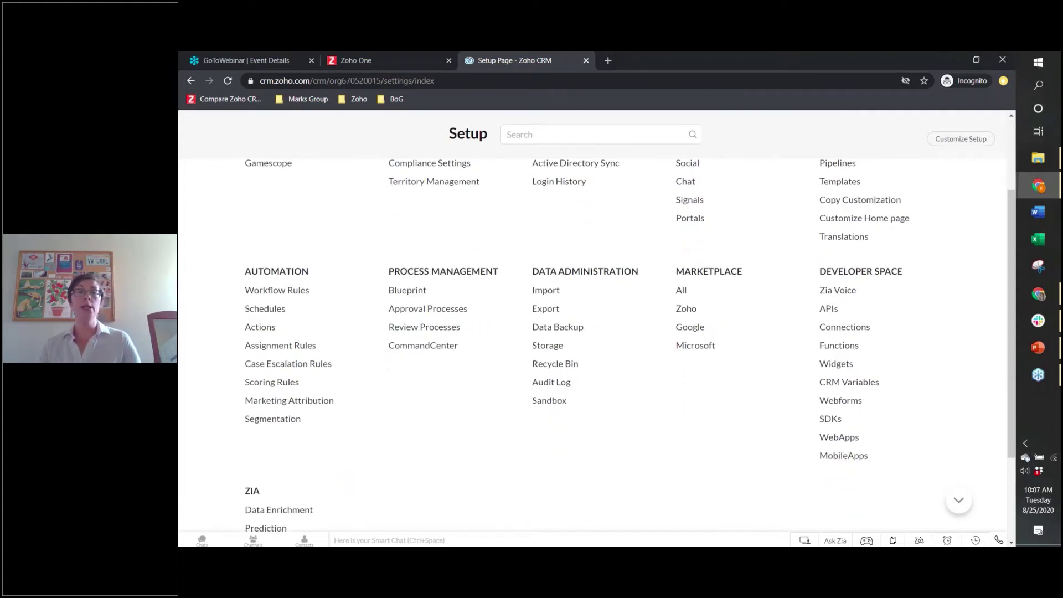
scroll(630, 346, up, 1)
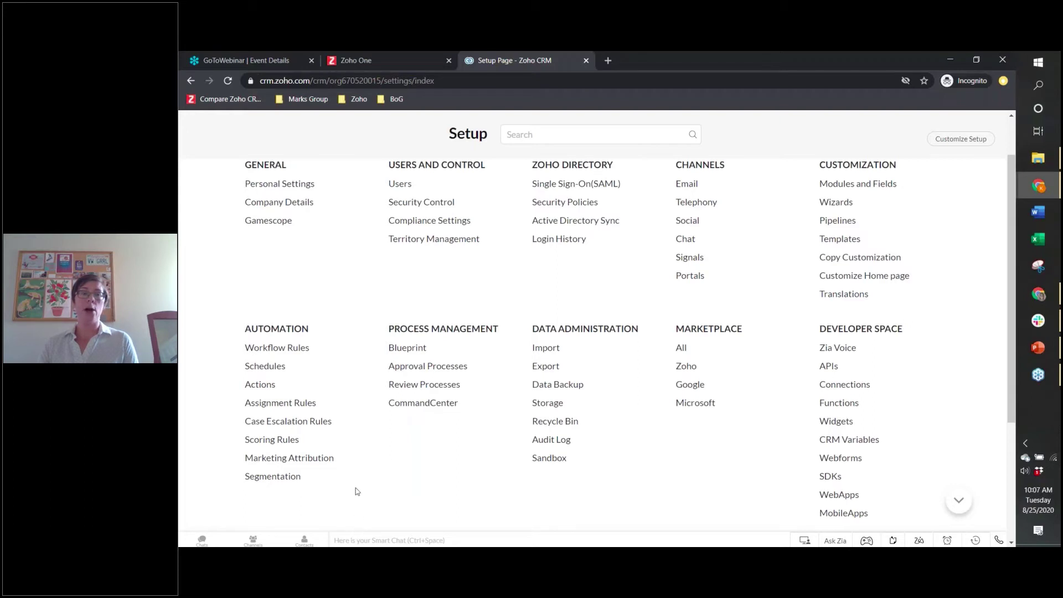
click(263, 387)
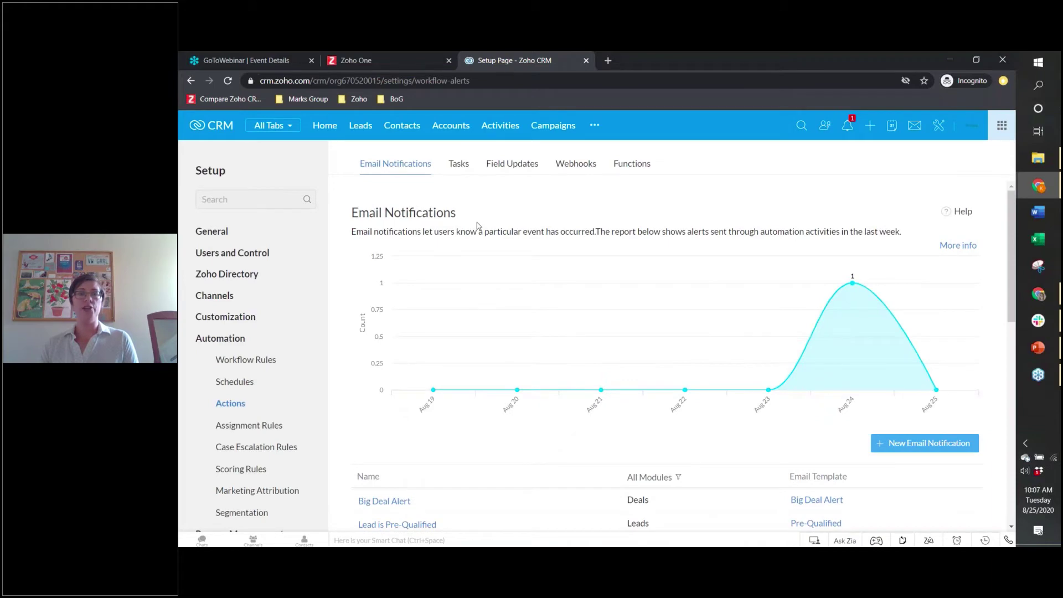
Review the Email Notifications list, then switch to Workflow Rules.
scroll(587, 356, down, 8)
scroll(596, 357, up, 3)
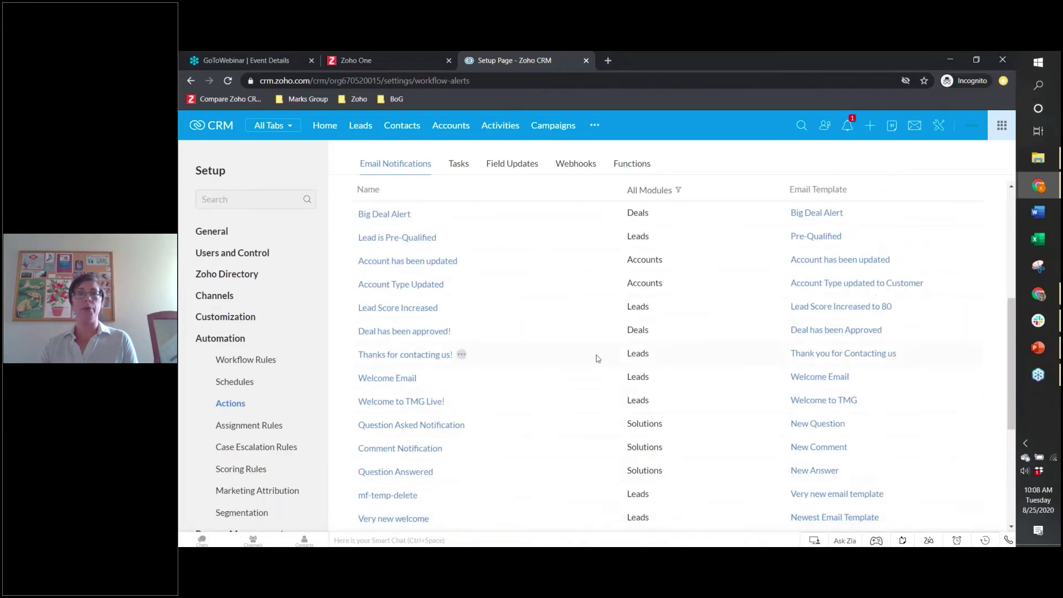
scroll(609, 354, up, 2)
scroll(675, 438, down, 3)
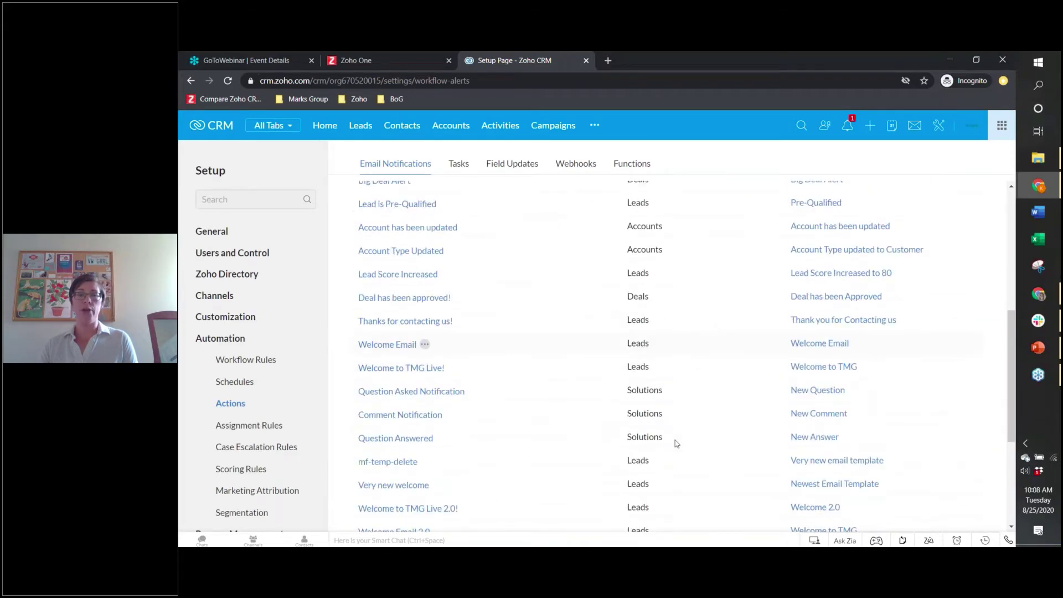
scroll(674, 441, down, 2)
scroll(670, 421, up, 8)
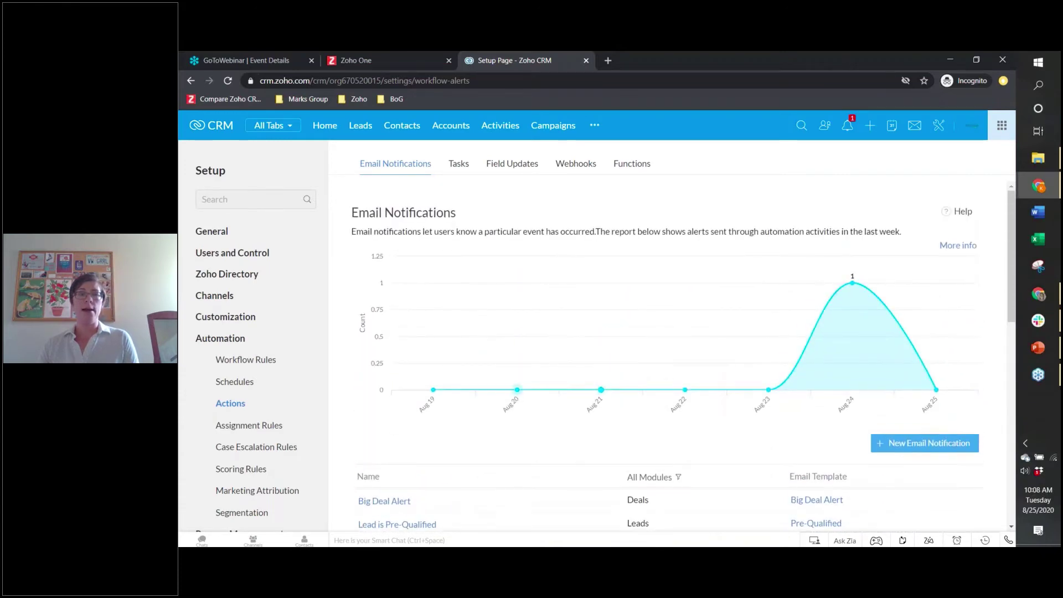
click(249, 360)
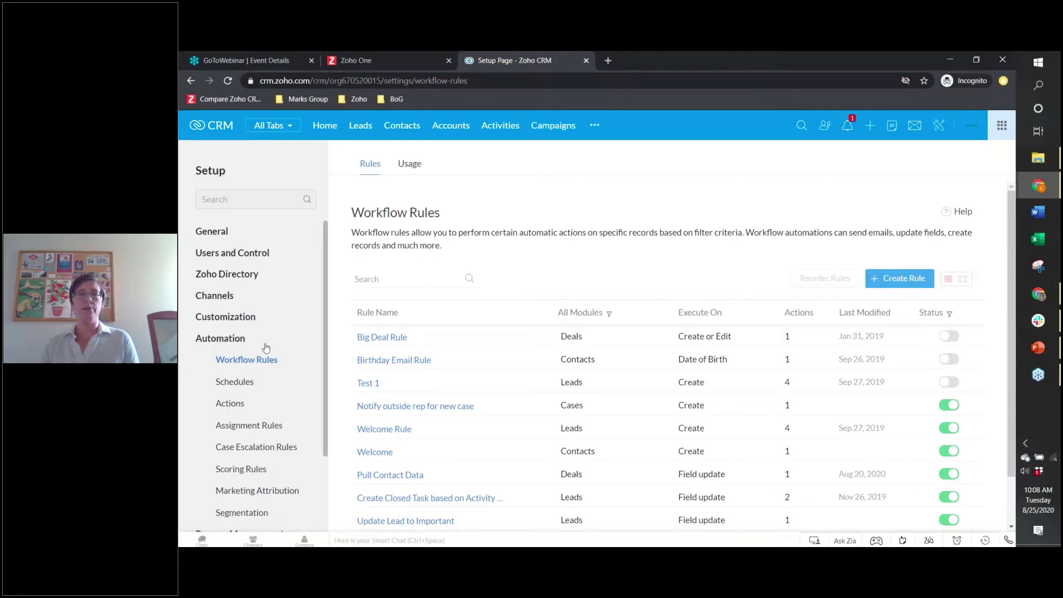
Create a Deals workflow rule 'Contract to Client' with description 'Send contract to client upon won deal'.
click(906, 284)
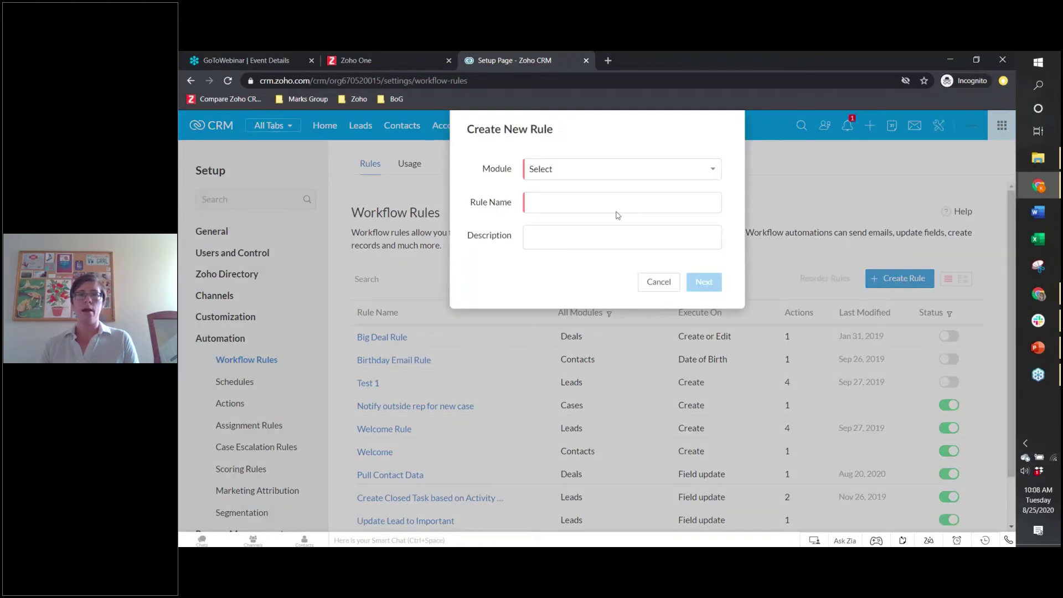
click(596, 177)
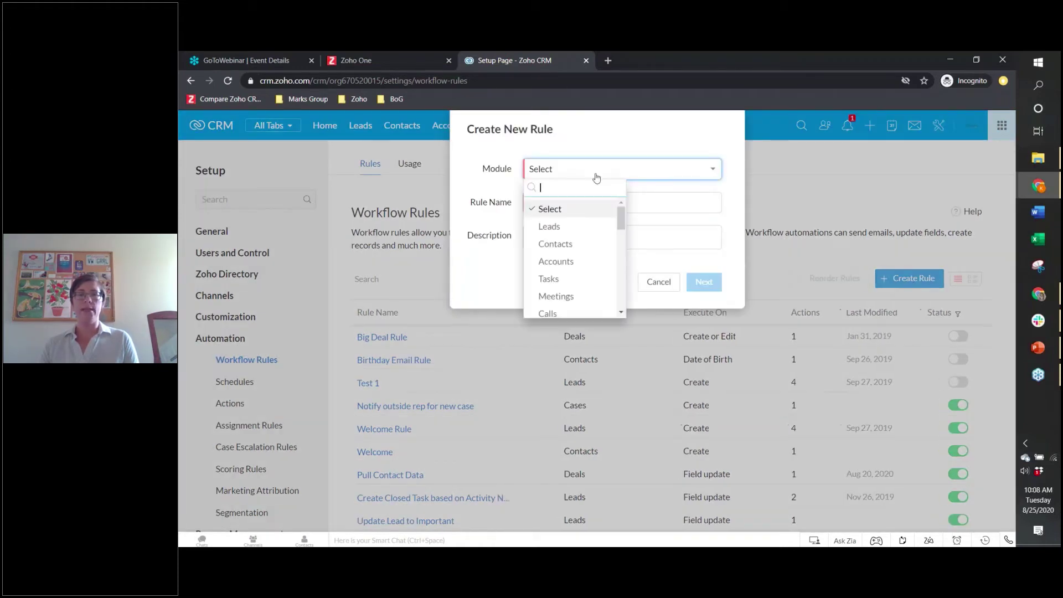
scroll(592, 259, down, 1)
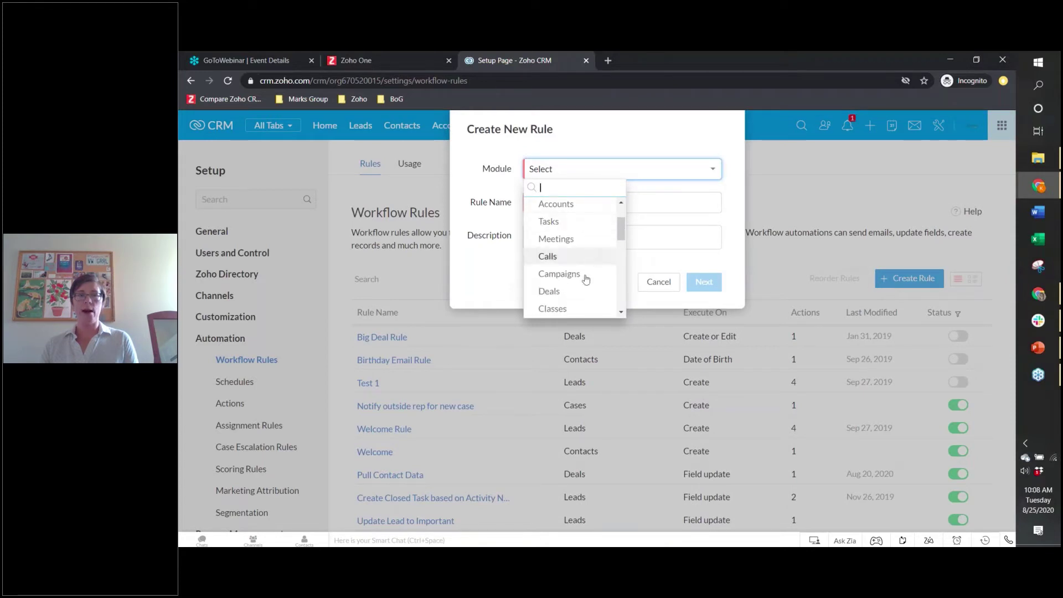
click(586, 292)
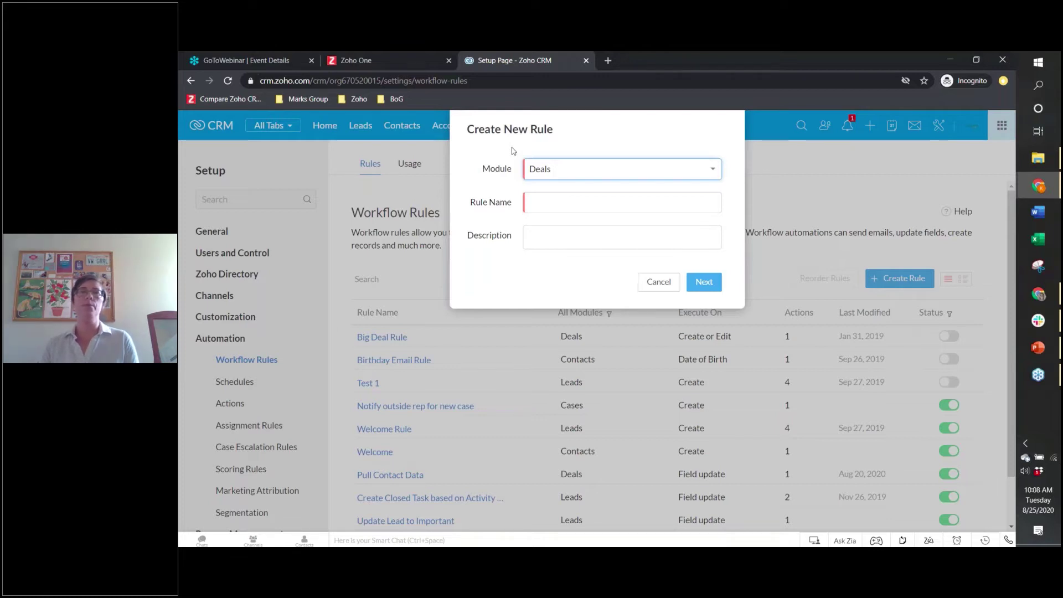
click(540, 200)
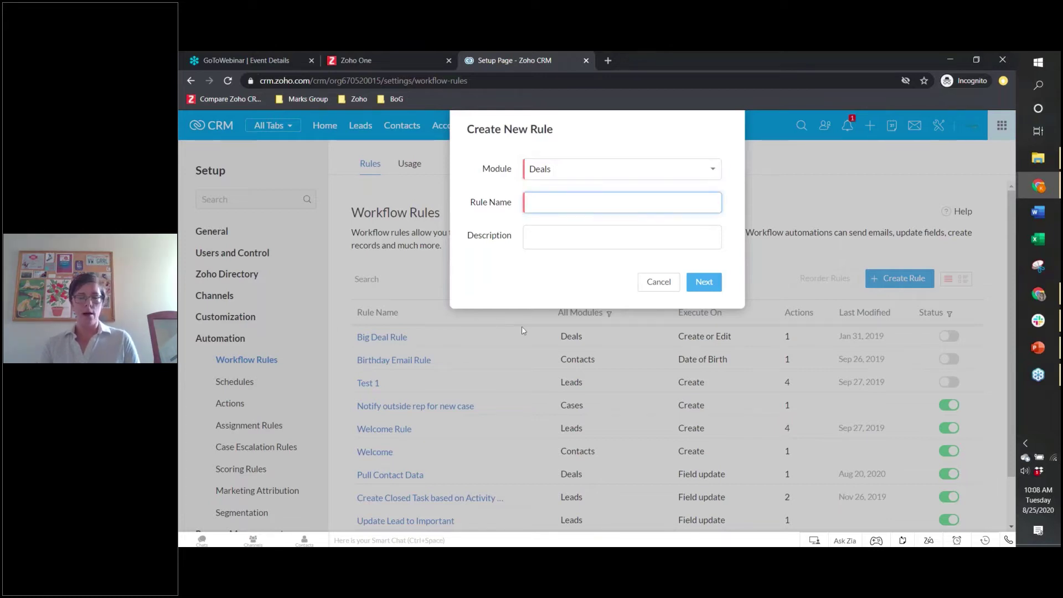
text(Contract)
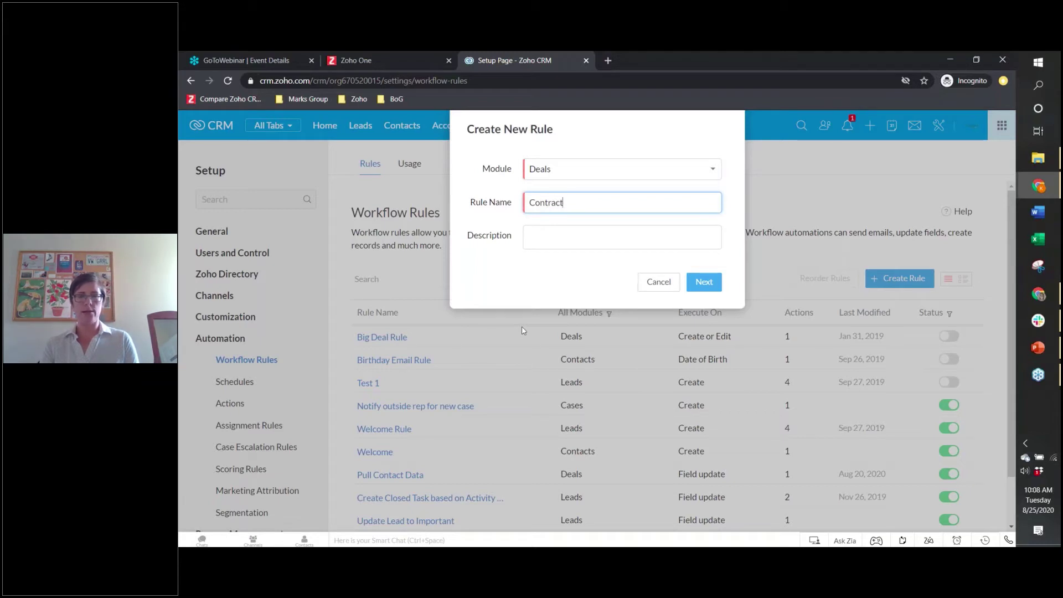
text( to Clie)
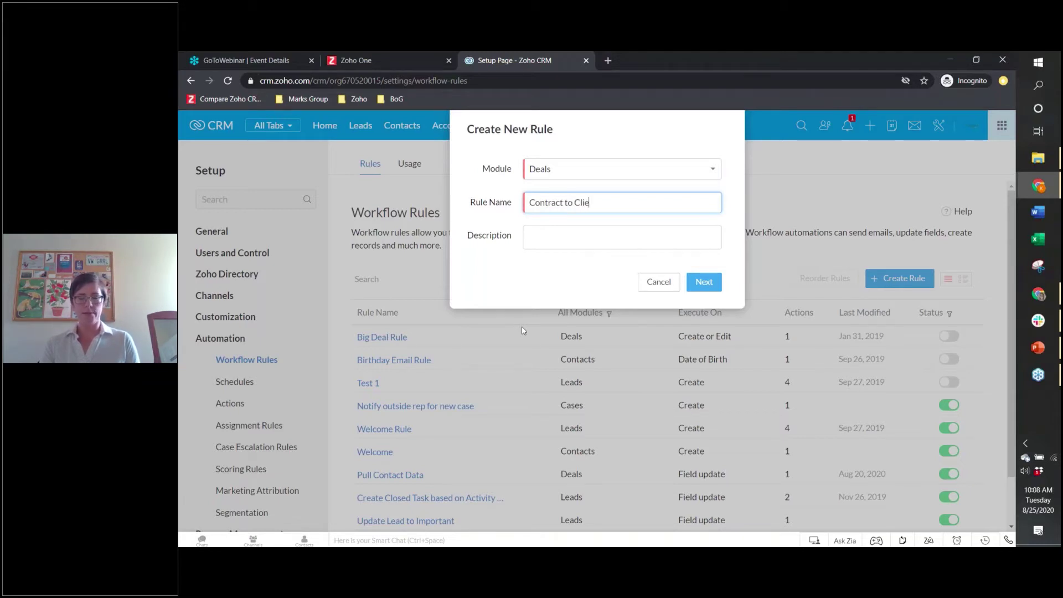
text(nt)
key(Tab)
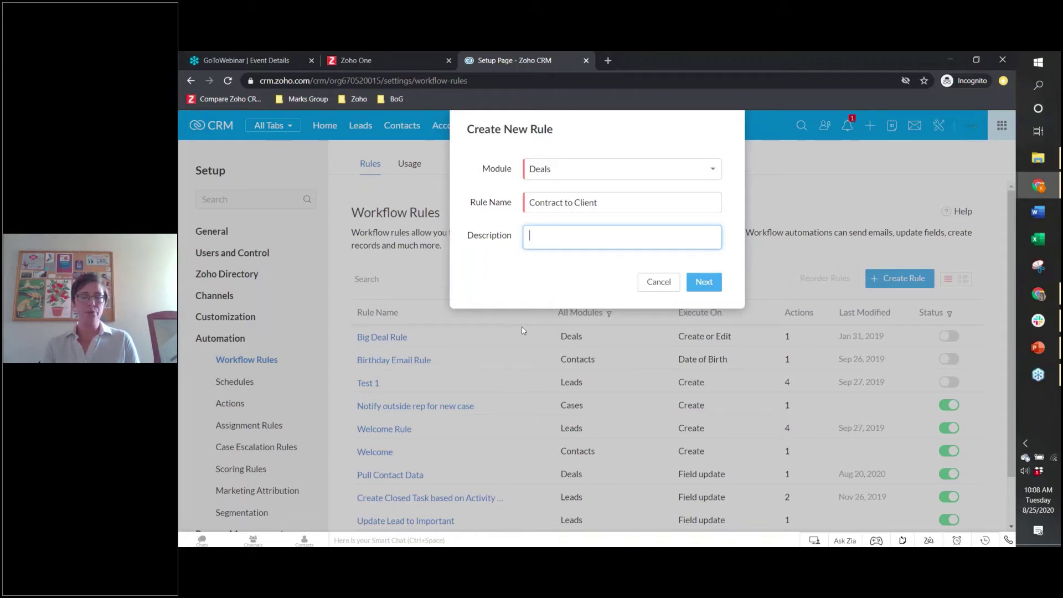
text(Send co)
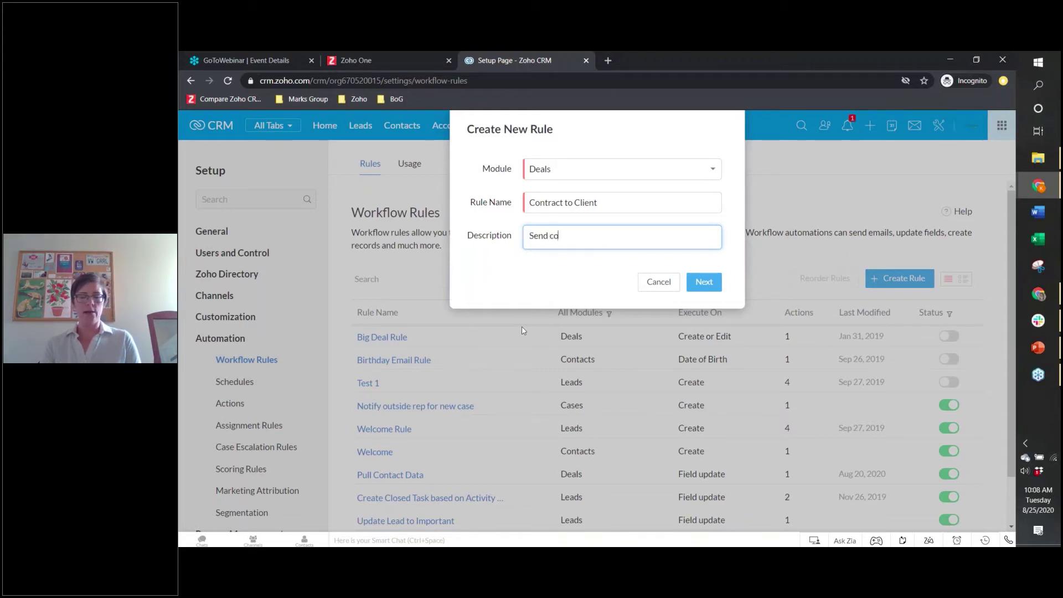
text(ntract to client upon won deal)
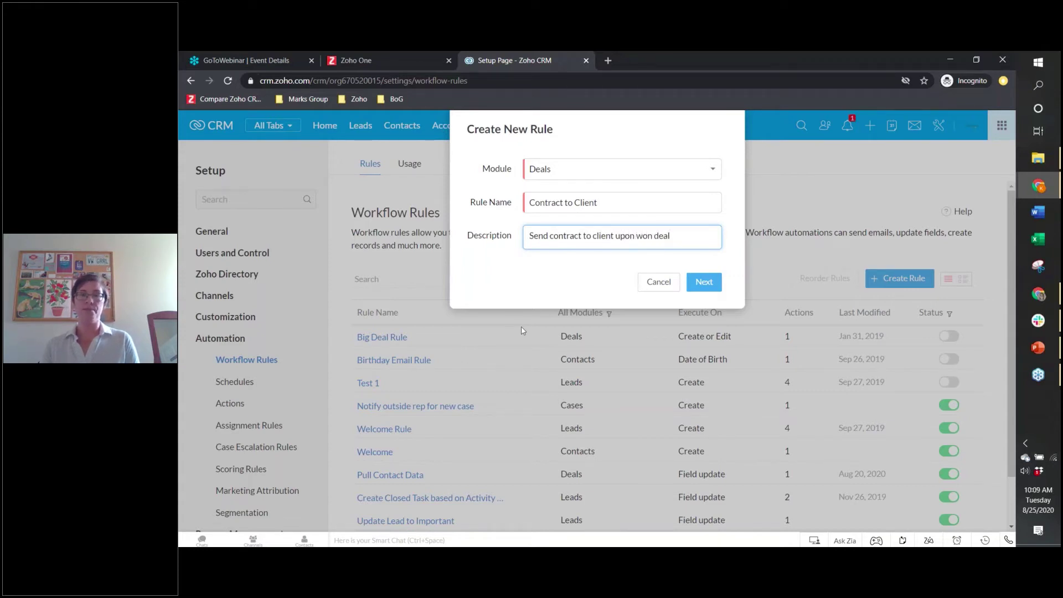
click(708, 283)
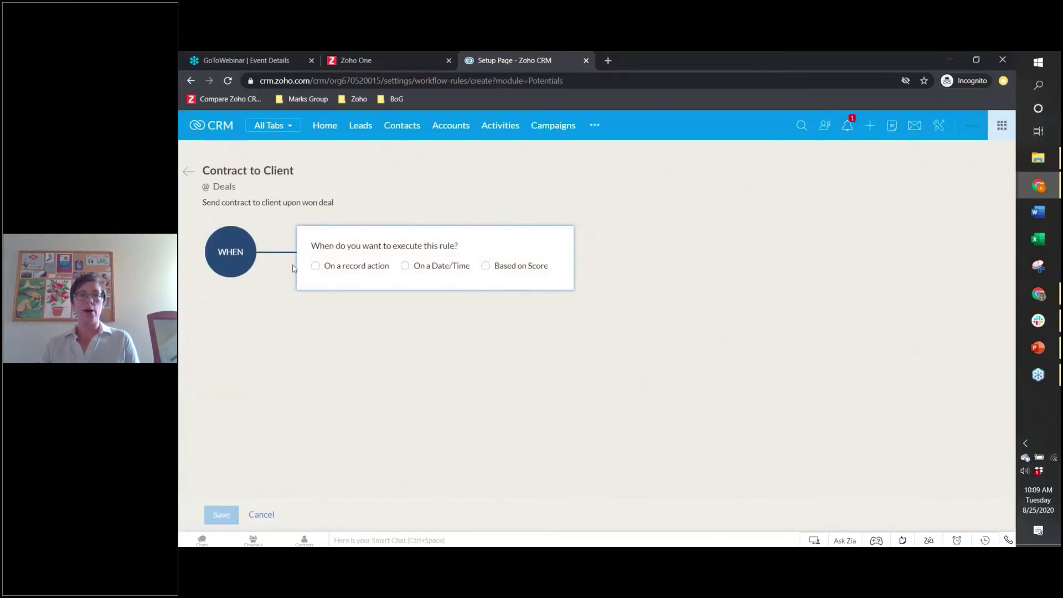
Trigger the rule on a record action when the Stage field is updated.
click(316, 271)
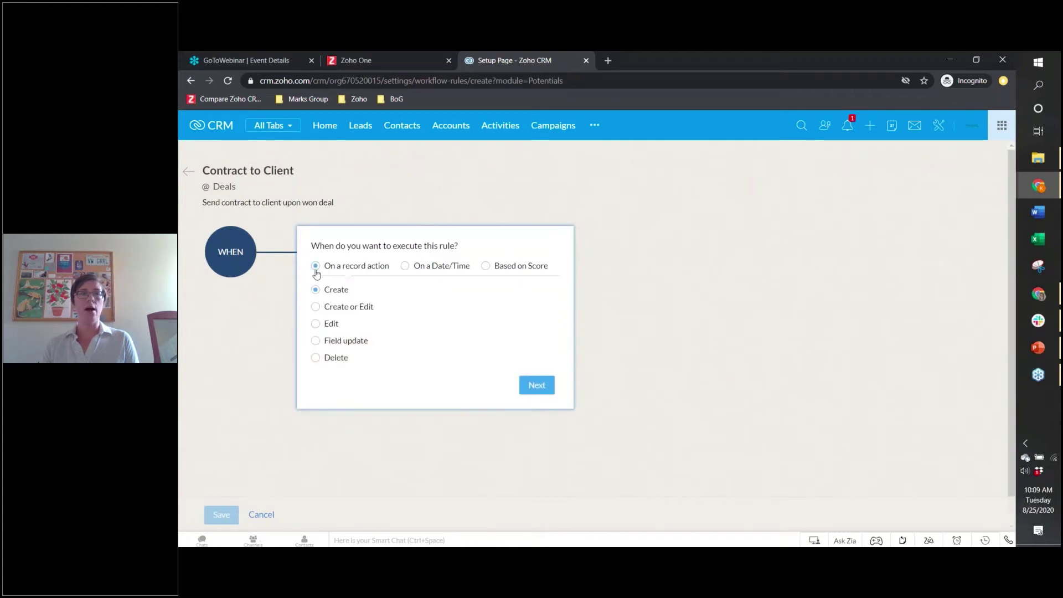
click(315, 341)
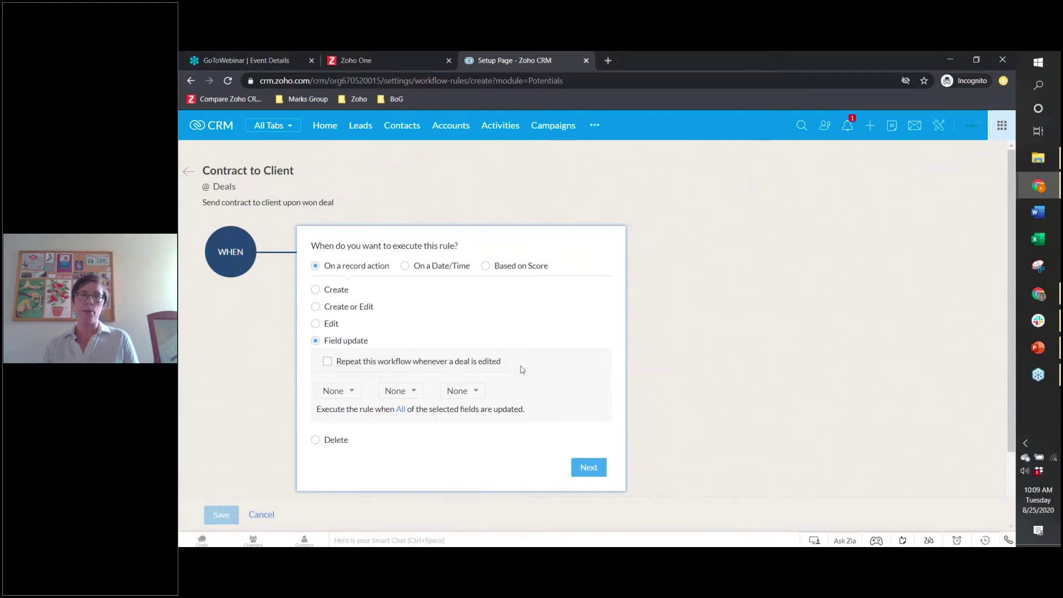
click(343, 393)
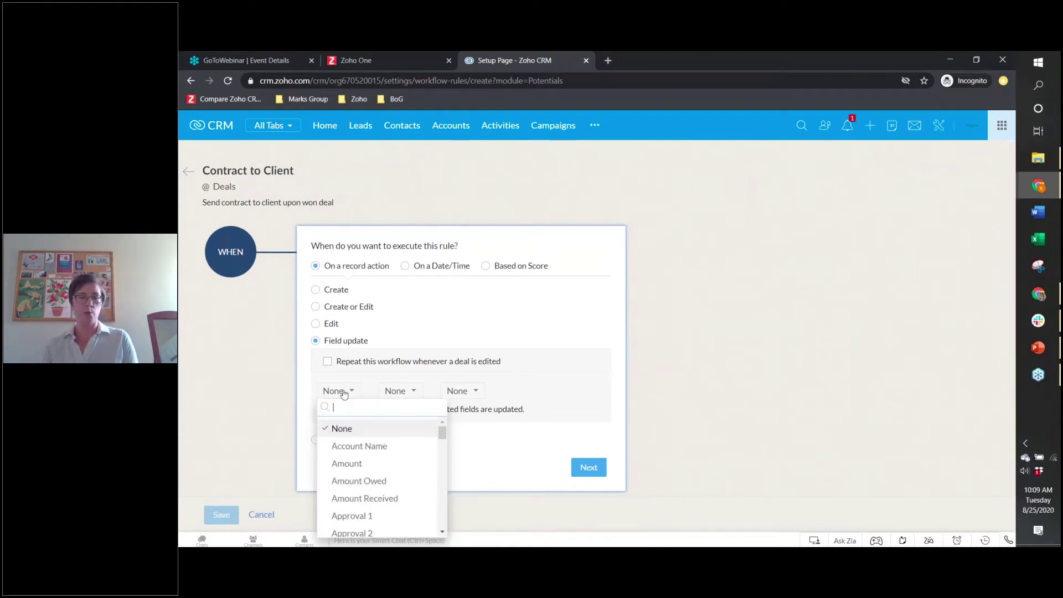
text(stat)
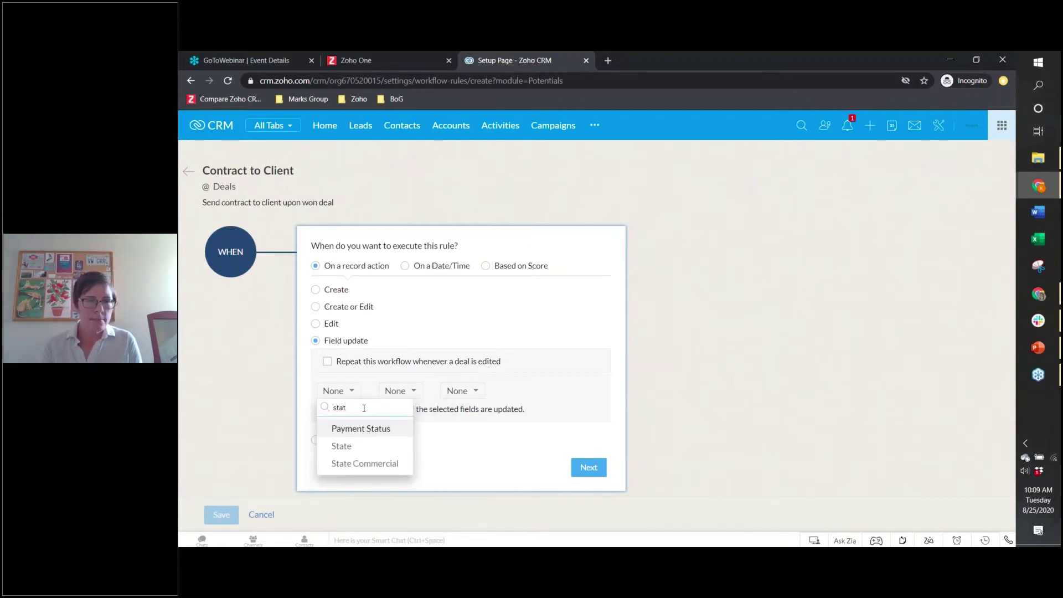
key(BackSpace)
key(BackSpace)
key(BackSpace)
key(BackSpace)
text(sta)
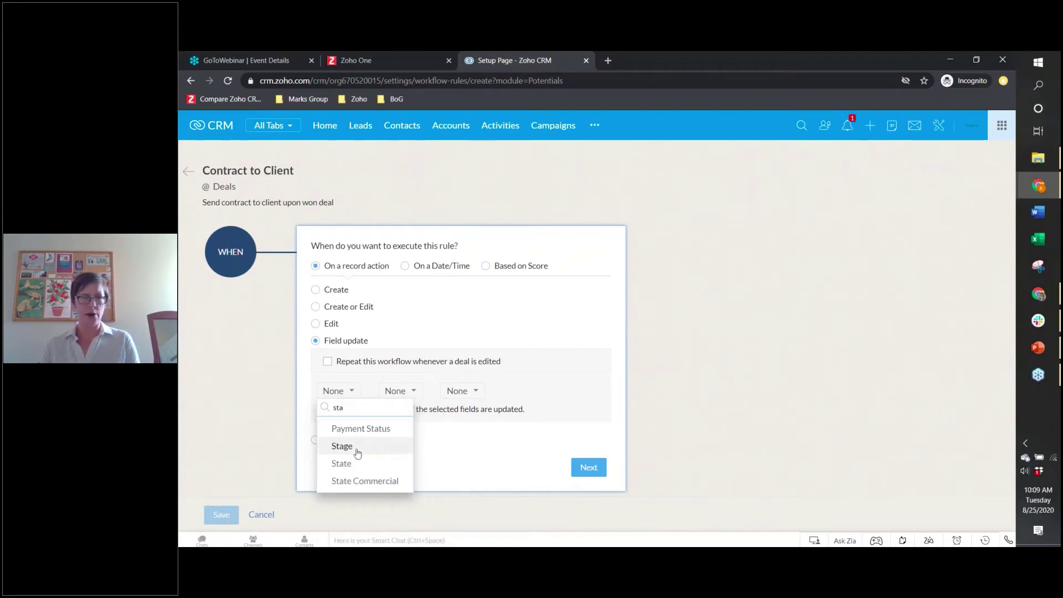
click(342, 446)
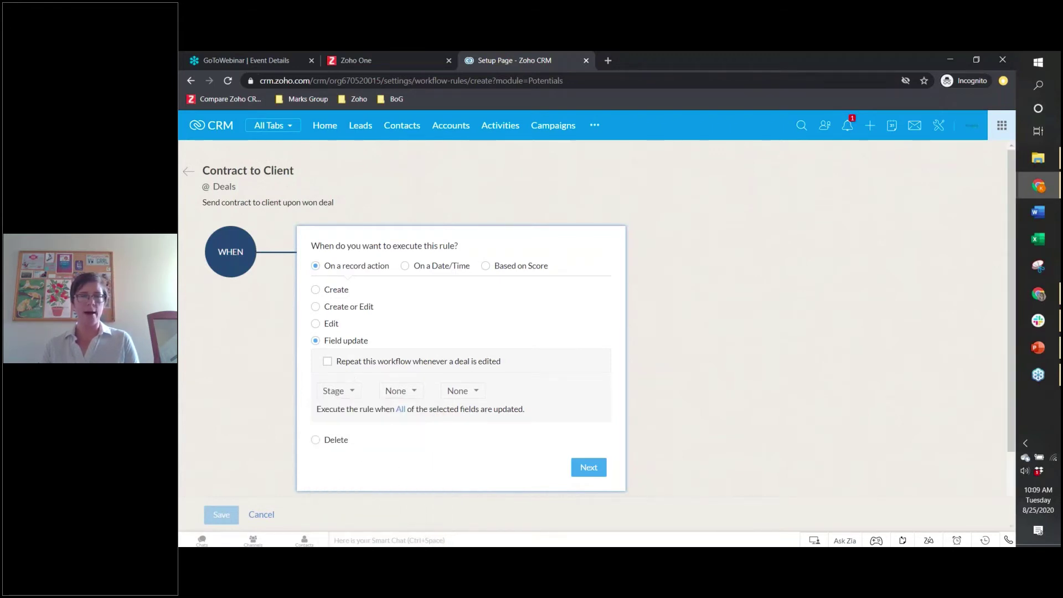
click(591, 468)
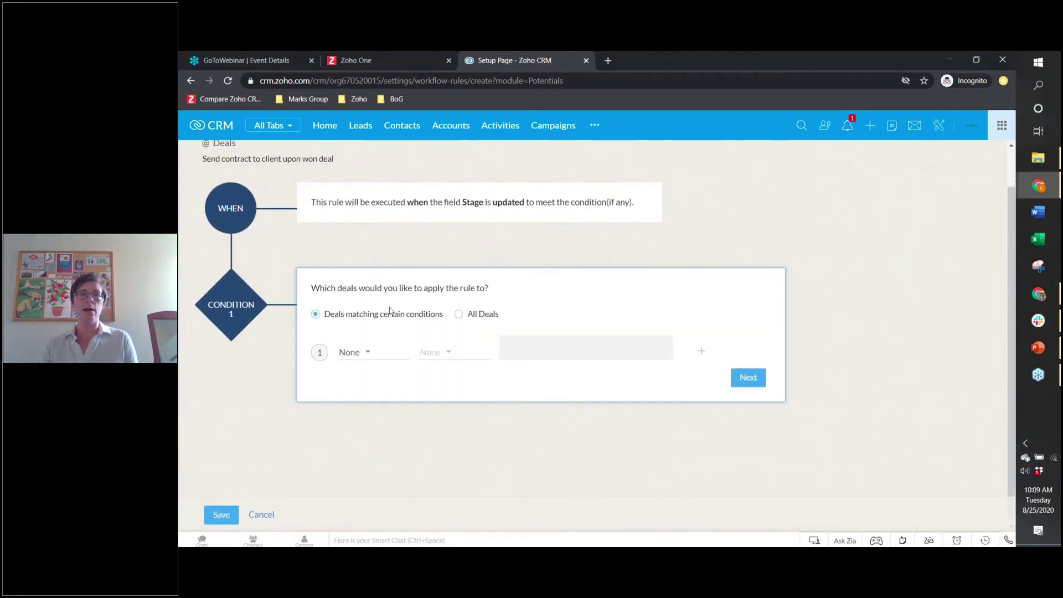
Add the condition Stage is Closed Won and continue to the actions step.
click(360, 356)
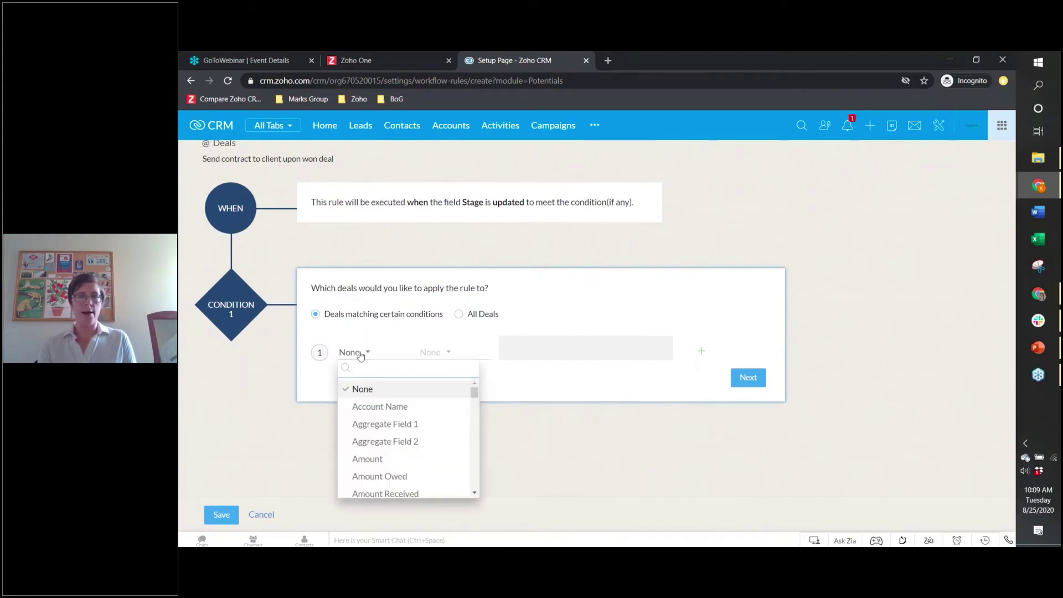
text(sta)
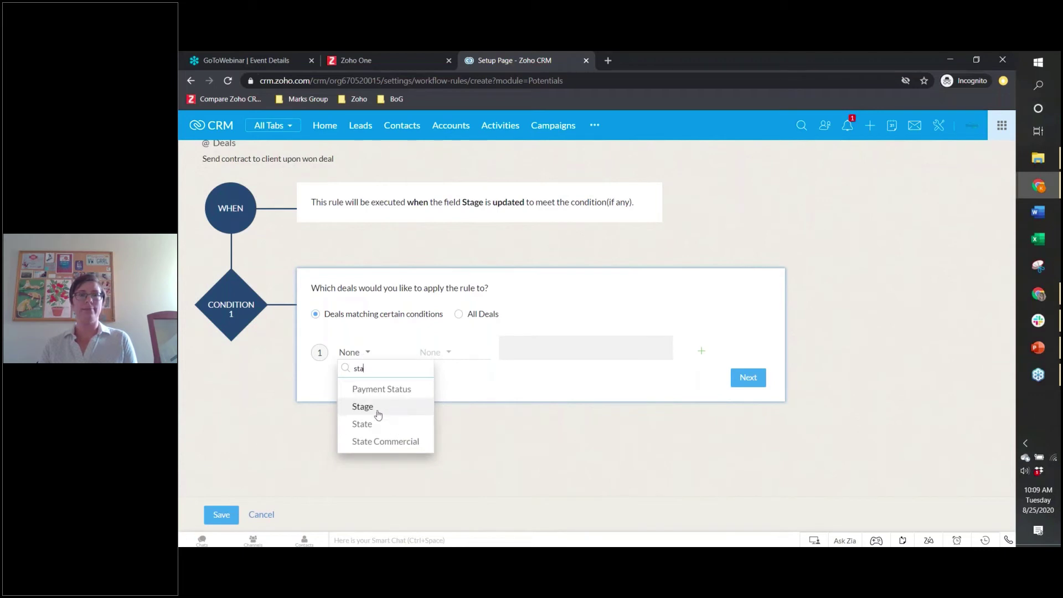
click(379, 414)
click(433, 353)
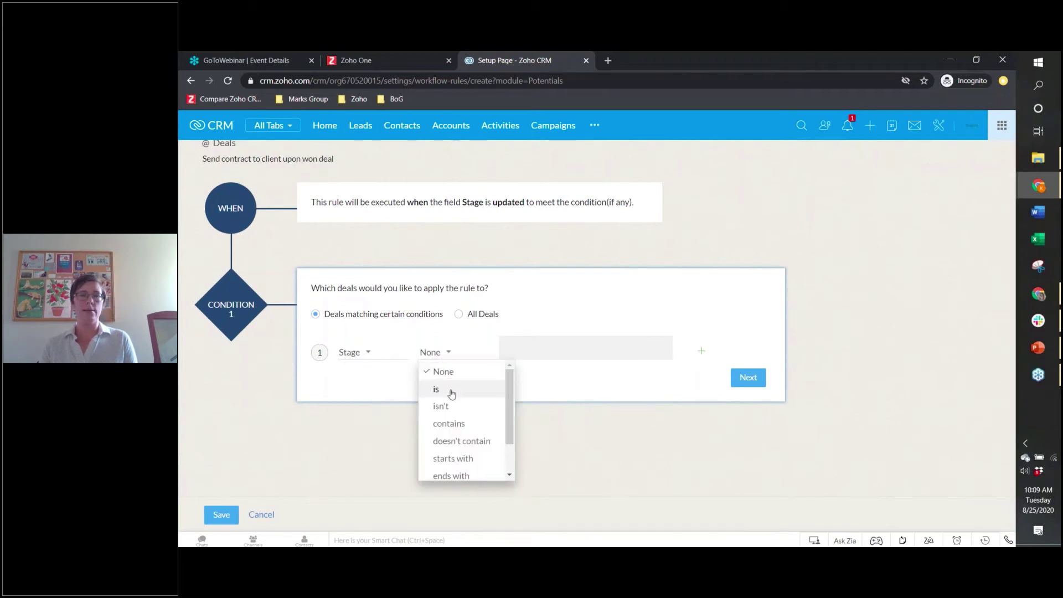
click(451, 393)
click(539, 351)
text(won)
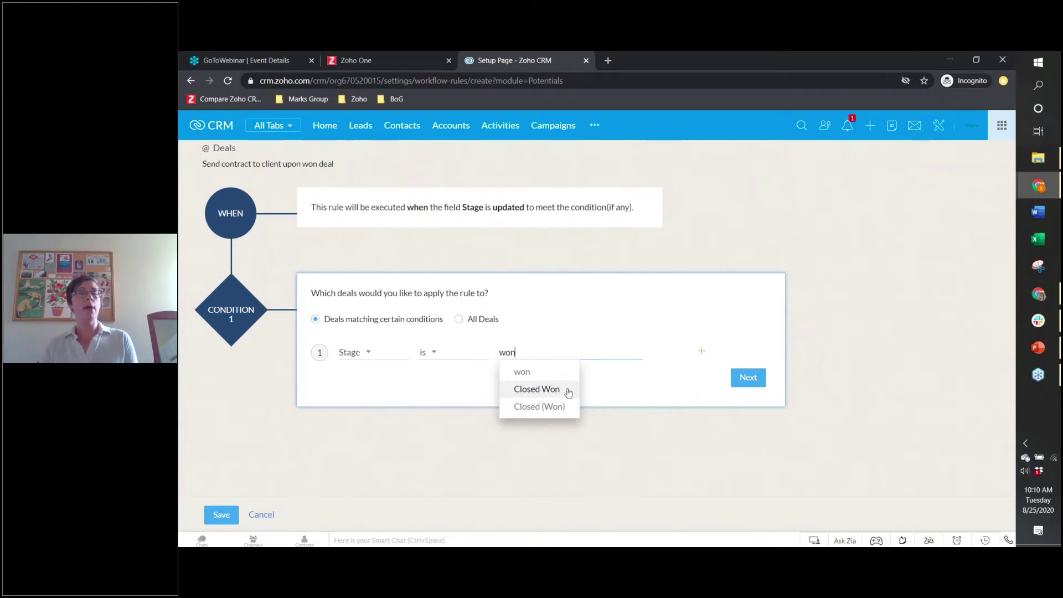
click(535, 392)
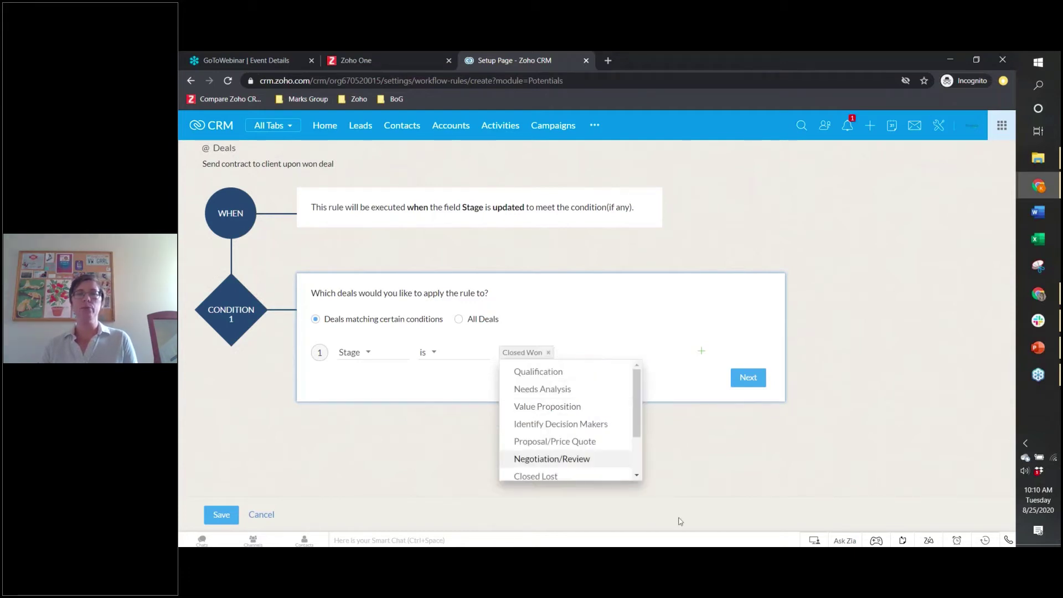
click(757, 386)
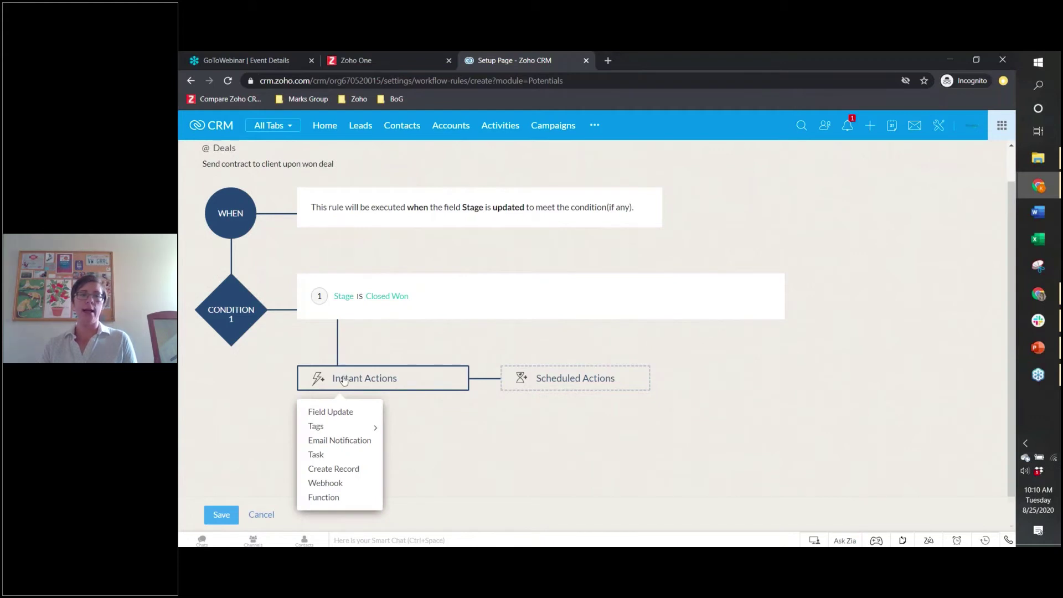
Add an Email Notification instant action named 'Contract to client on won deal'.
click(333, 441)
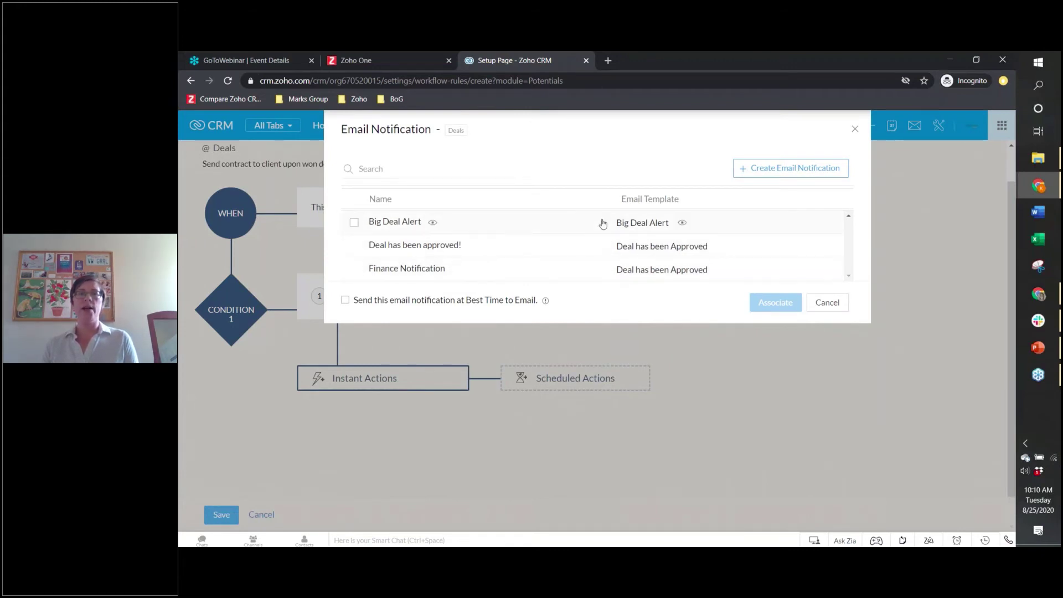
click(820, 176)
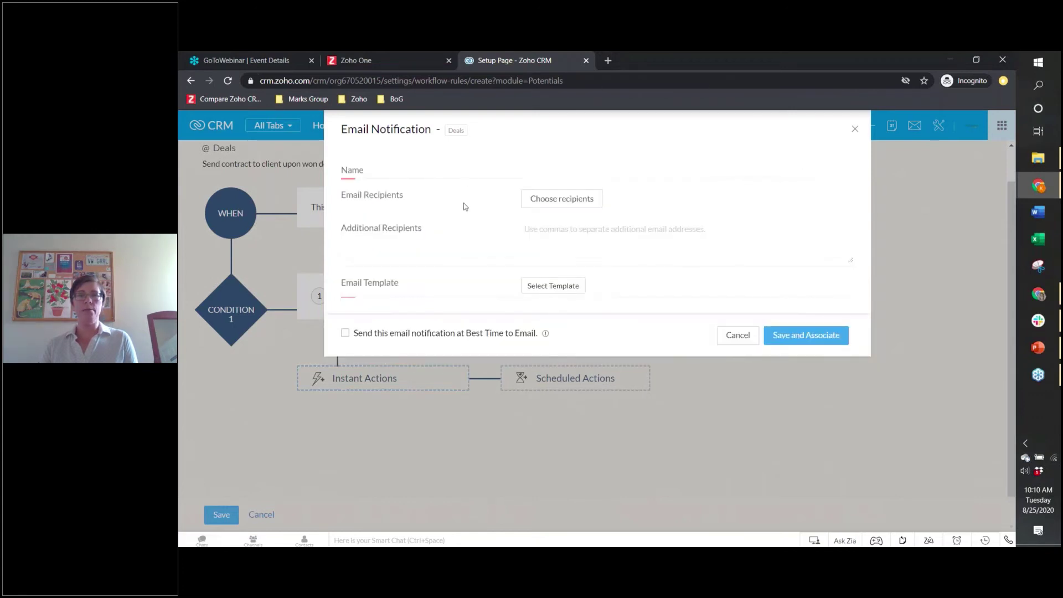
click(553, 168)
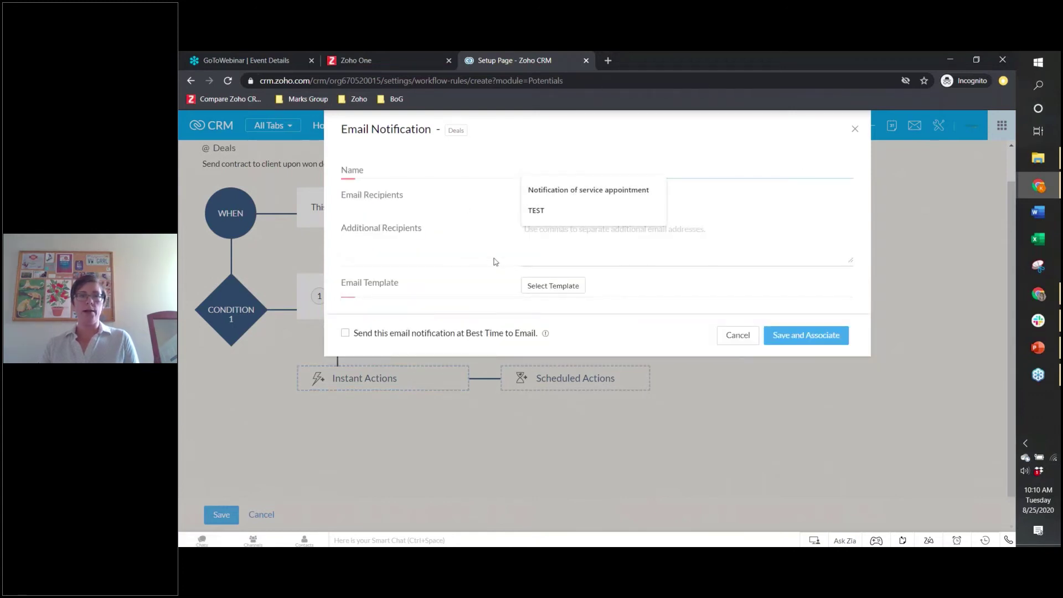
text(Noti)
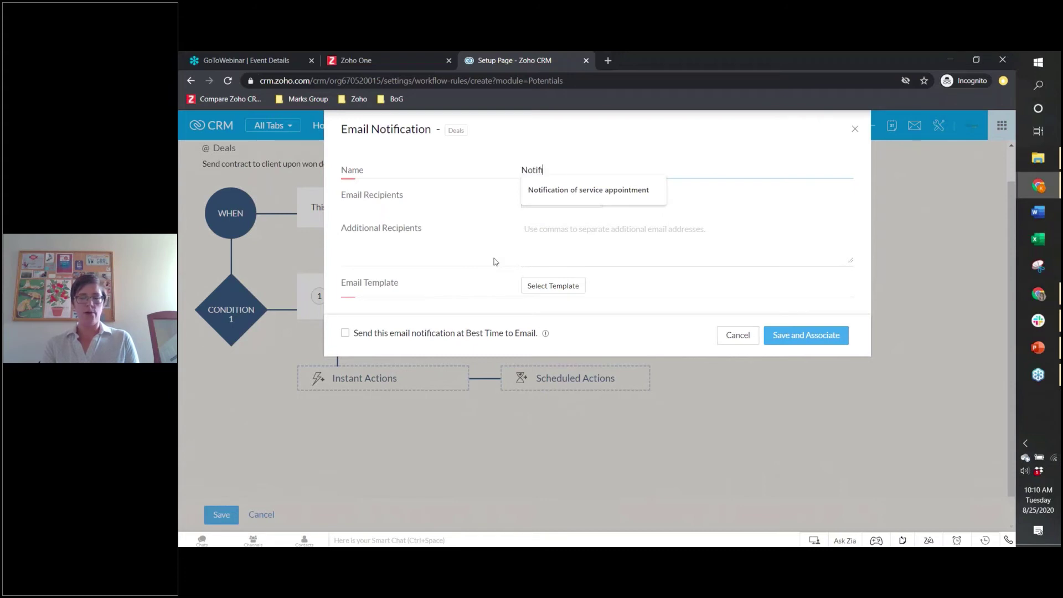
text(fi)
key(BackSpace)
key(BackSpace)
key(BackSpace)
key(BackSpace)
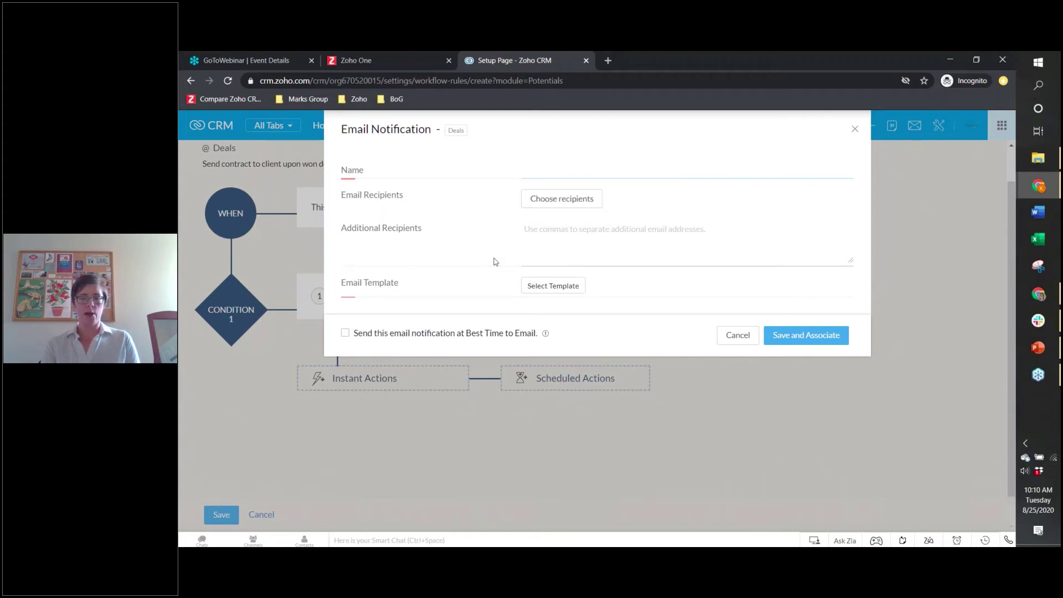
text(COntract to client)
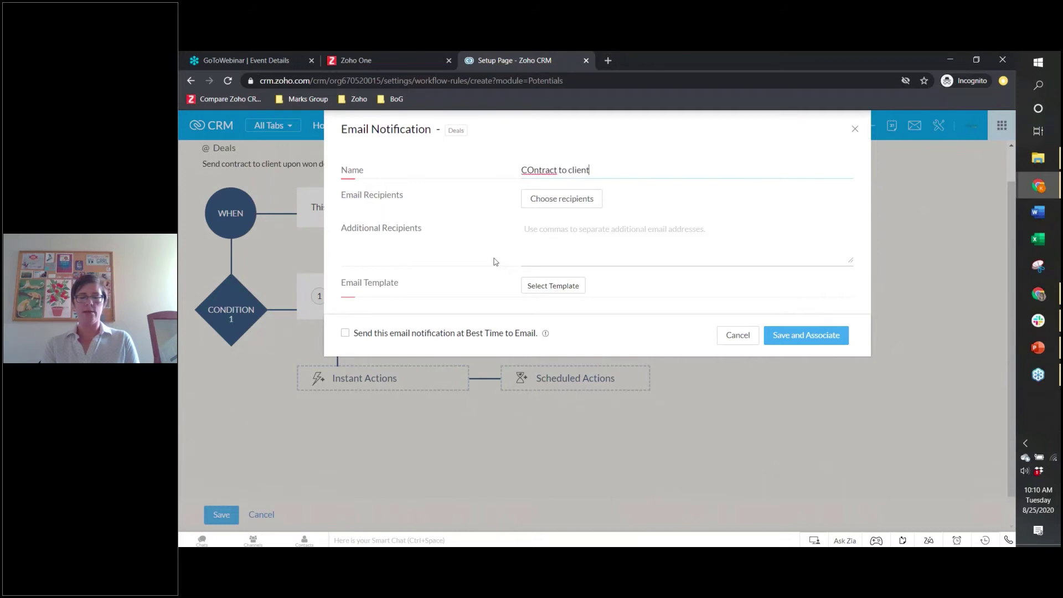
text( on won)
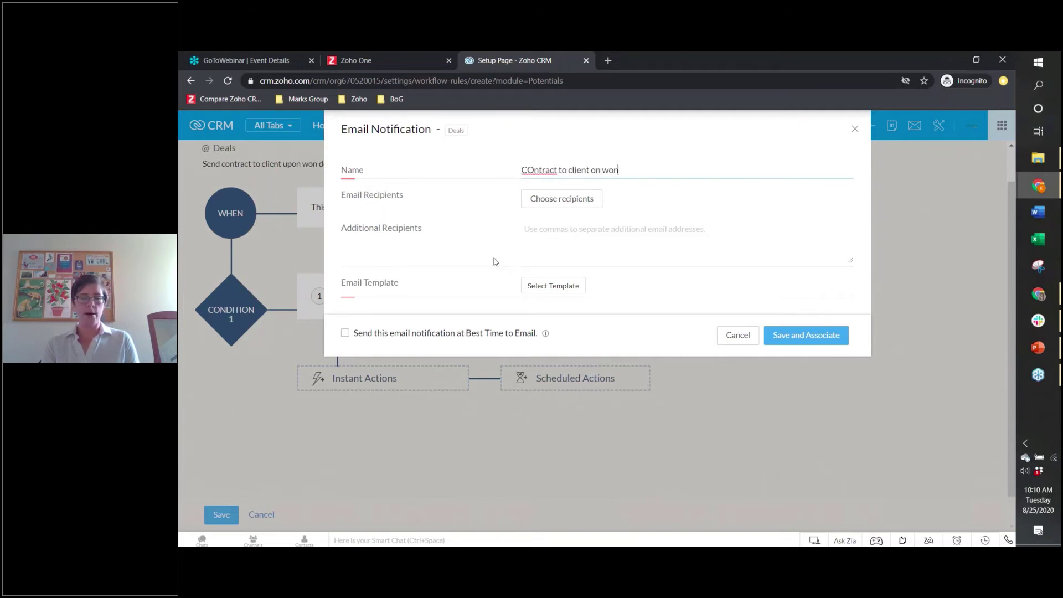
text( deal)
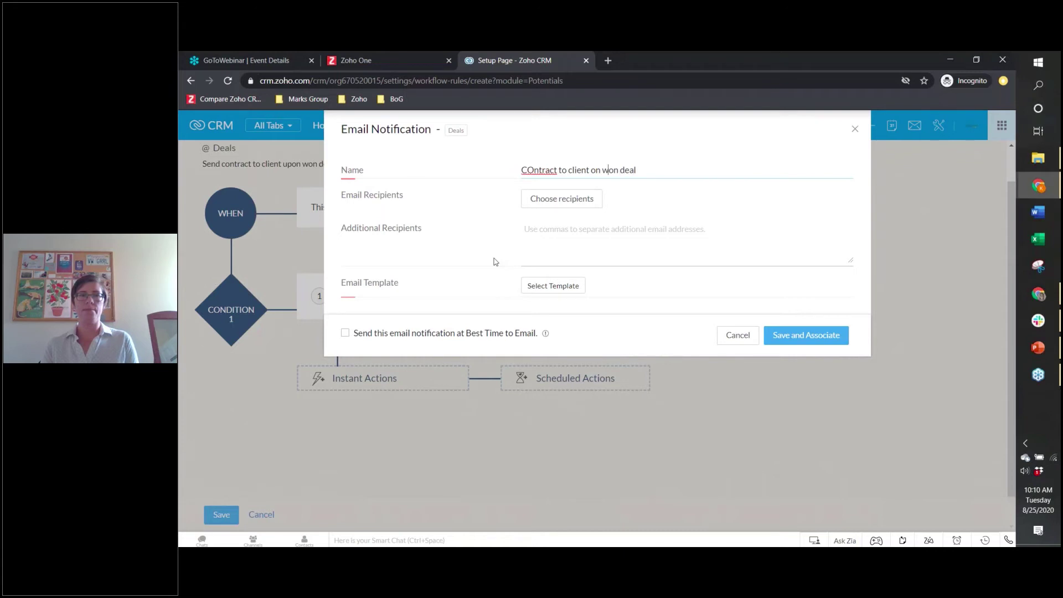
key(Left)
key(Left)
key(Left)
key(Left)
key(Left)
key(Left)
key(BackSpace)
Name the notification 'Contract to client on won deal' and add the Contact's Email as its recipient.
text(o)
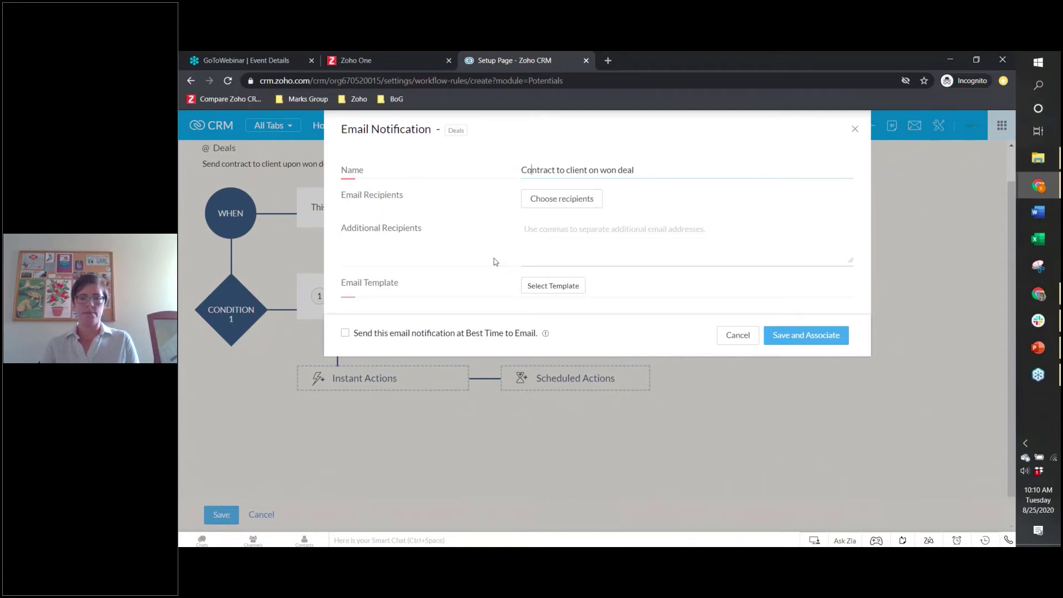
click(547, 199)
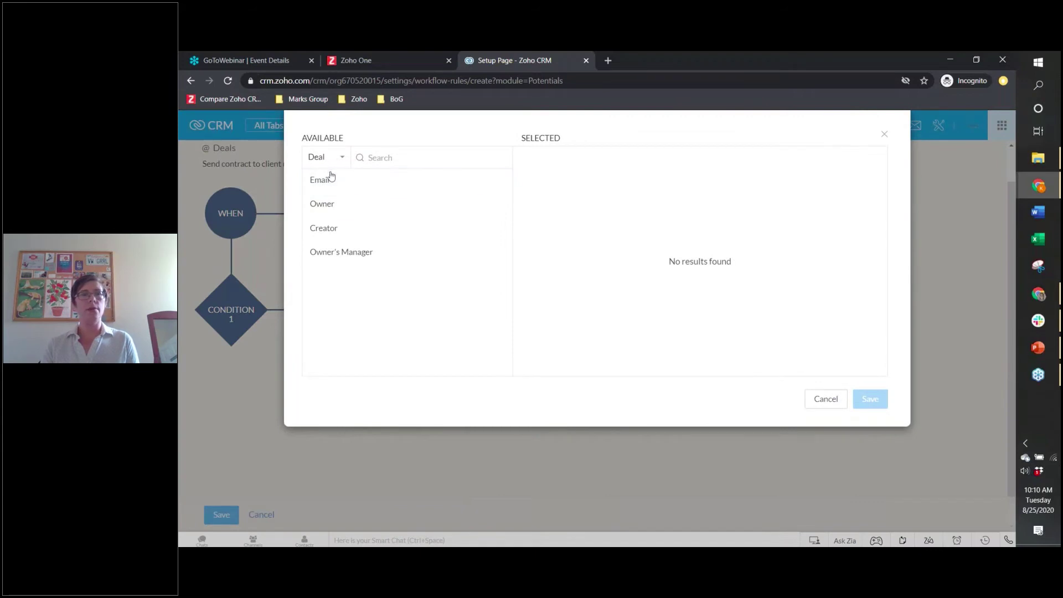
mouse_move(330, 180)
click(337, 160)
click(340, 251)
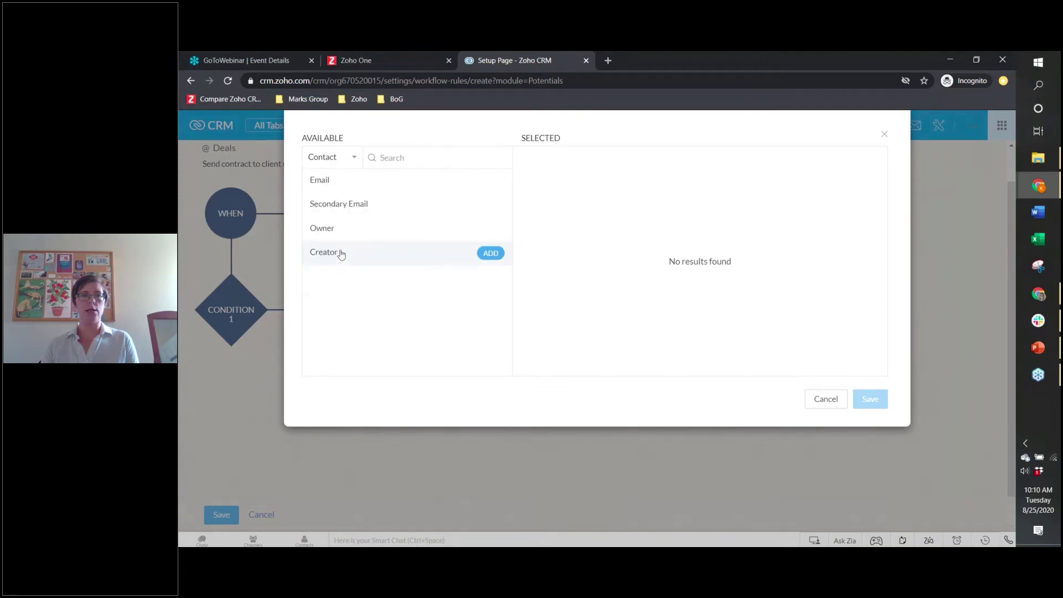
click(316, 180)
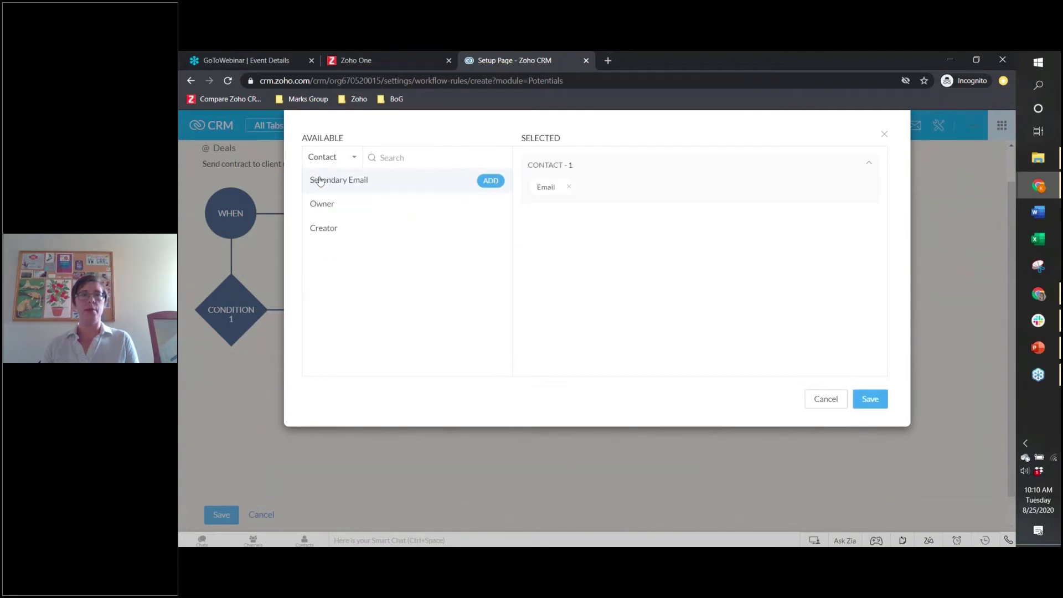
click(870, 399)
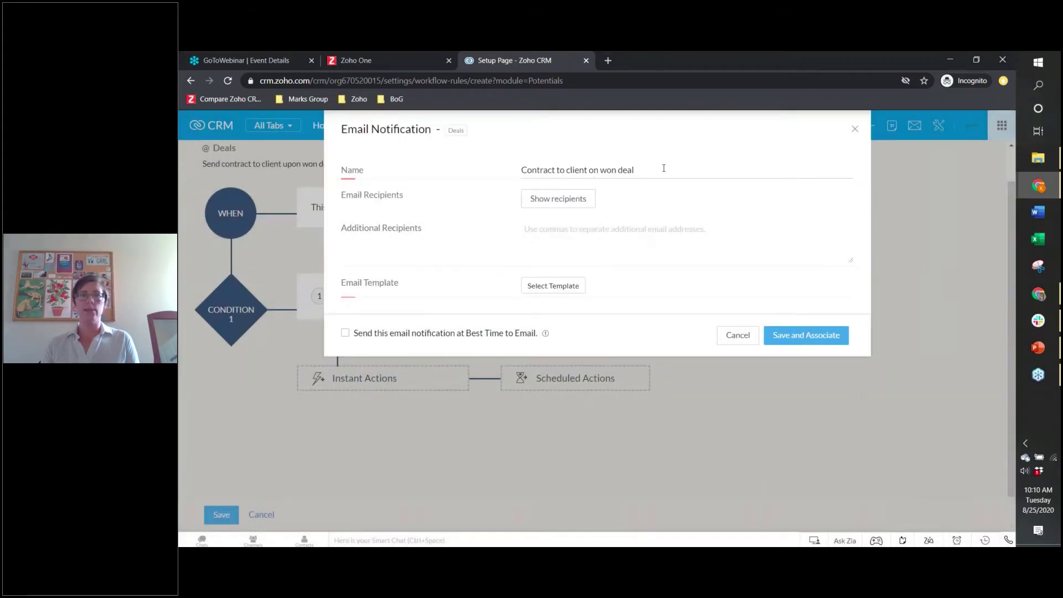
Recheck the chosen recipients, then return to the notification form without changes.
click(587, 199)
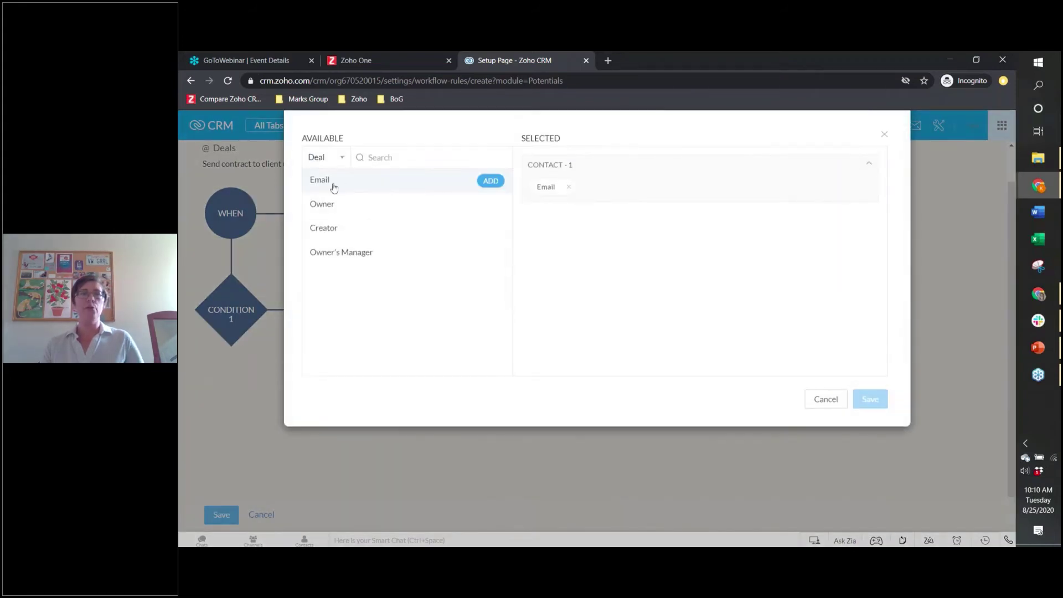
mouse_move(330, 209)
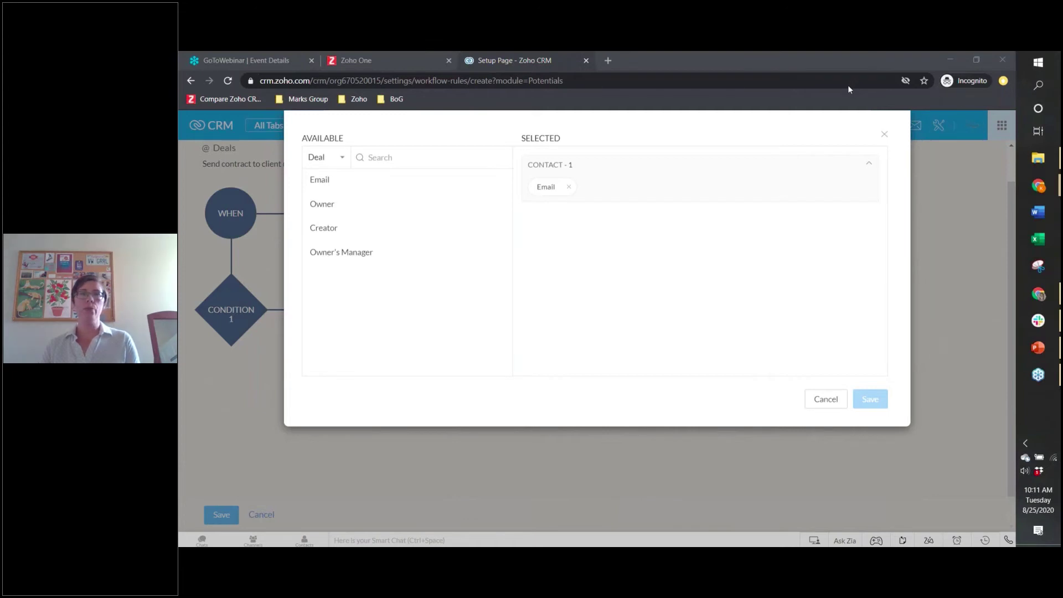
click(652, 240)
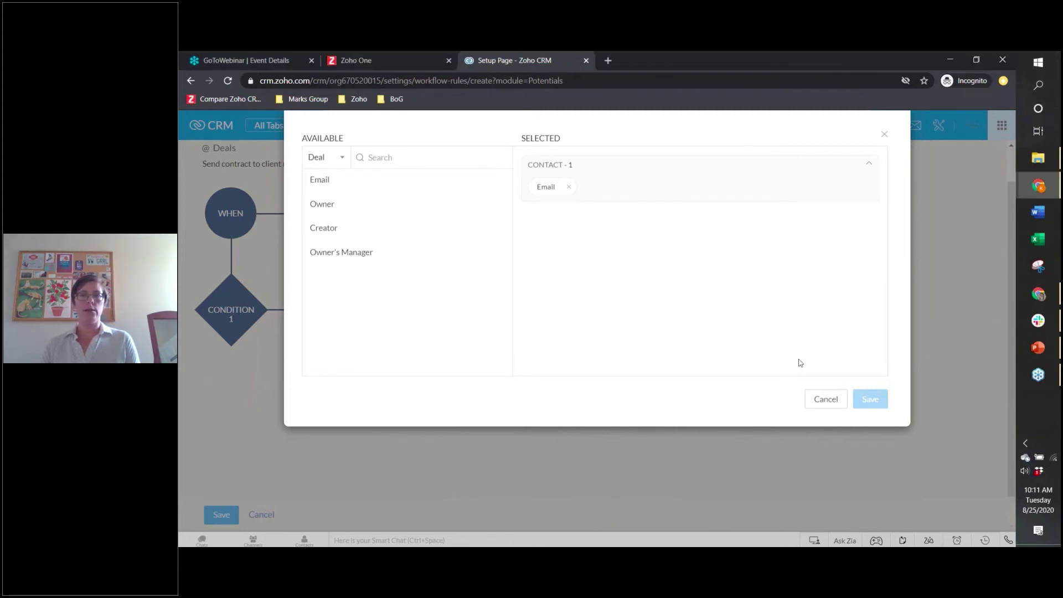
click(810, 399)
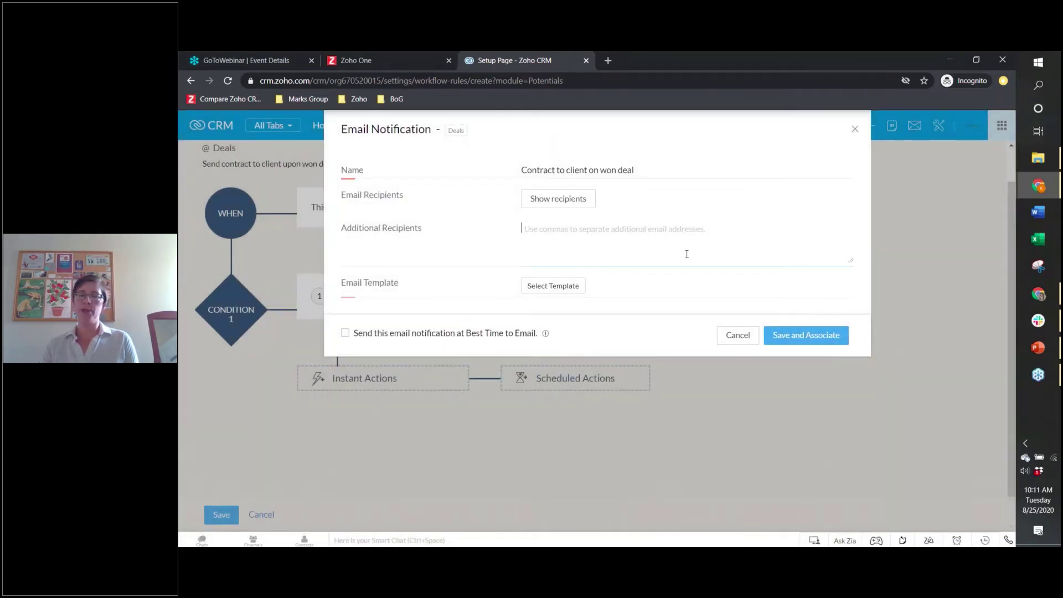
Attach the Contract signing request email template and bring up the From sender list.
click(720, 257)
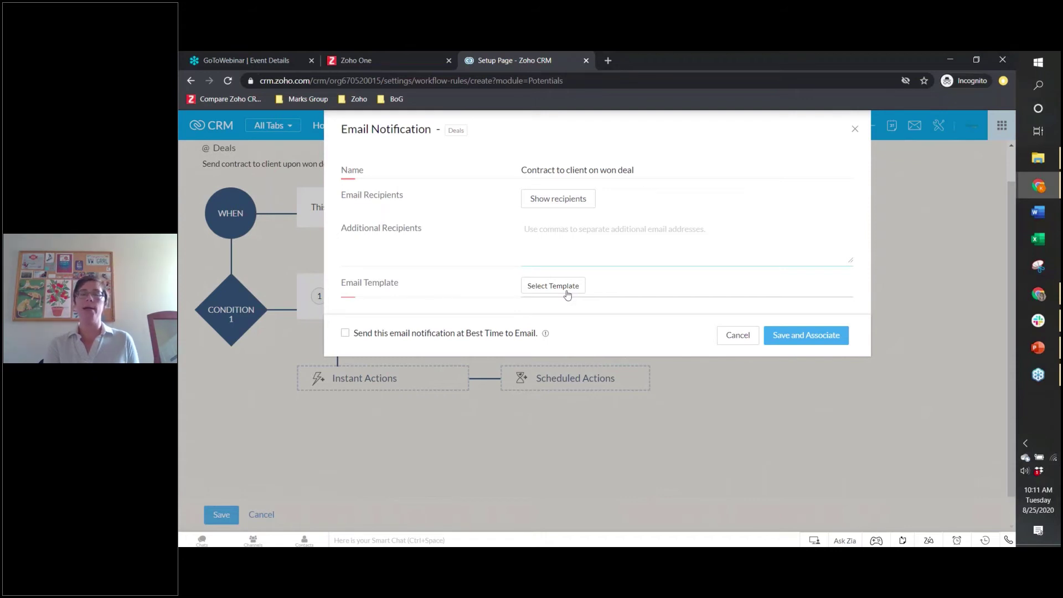
click(566, 292)
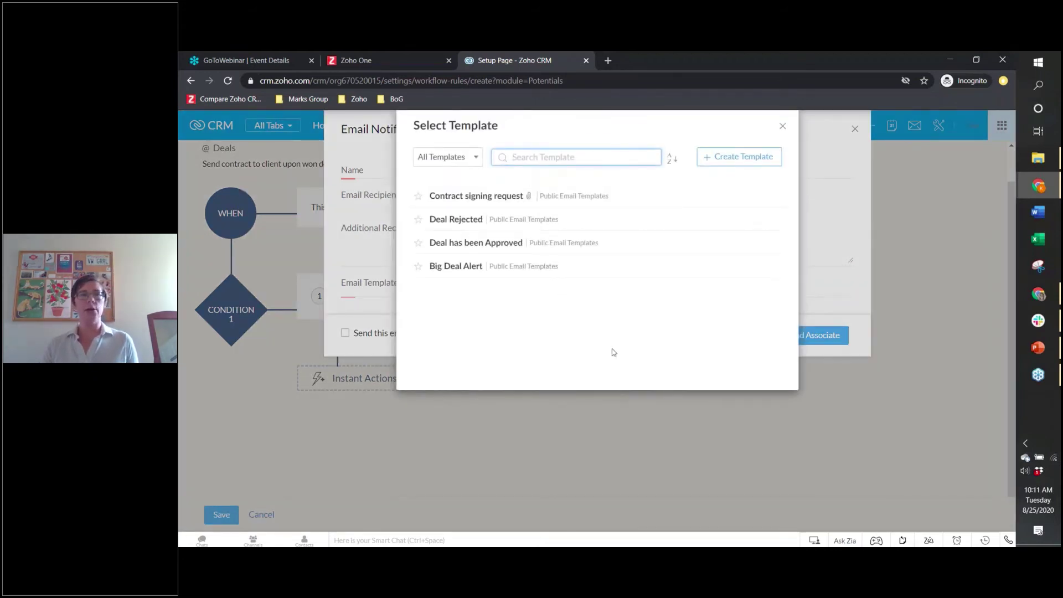
click(453, 196)
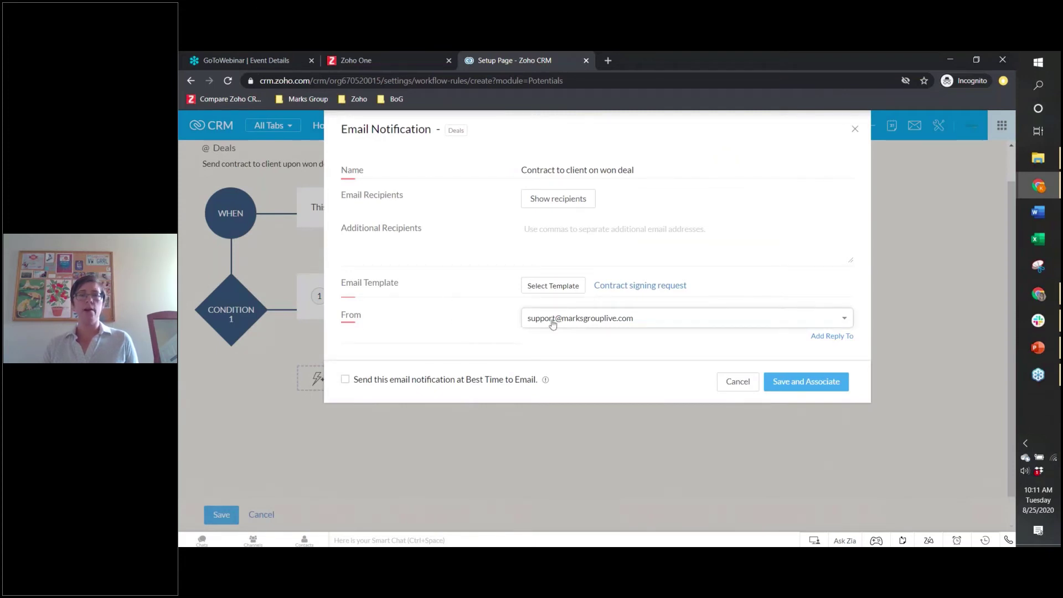
click(673, 325)
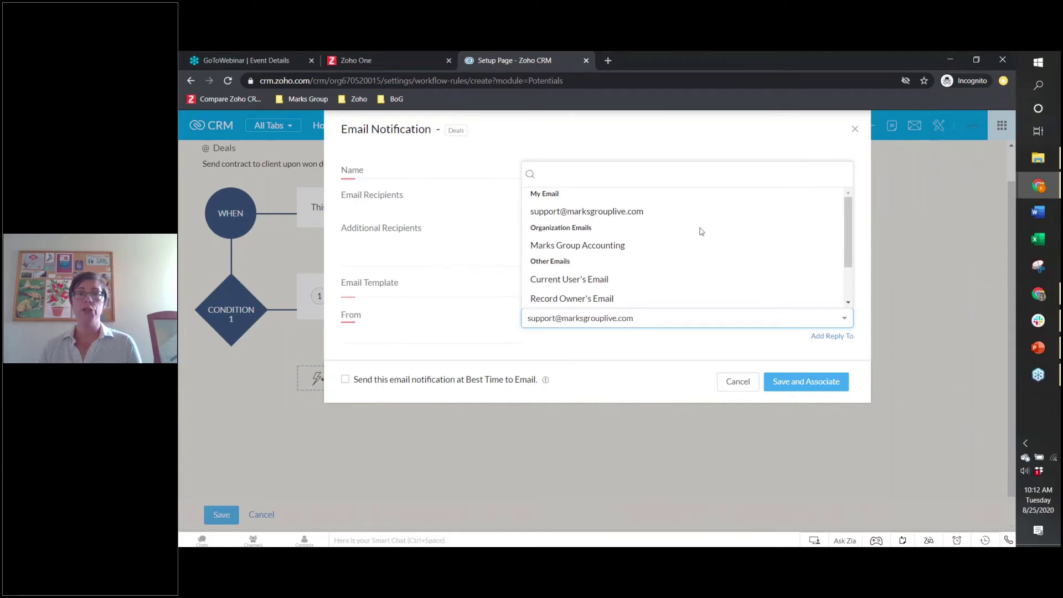
Send from Marks Group Accounting, associate the notification, and save the Contract to Client rule.
click(607, 247)
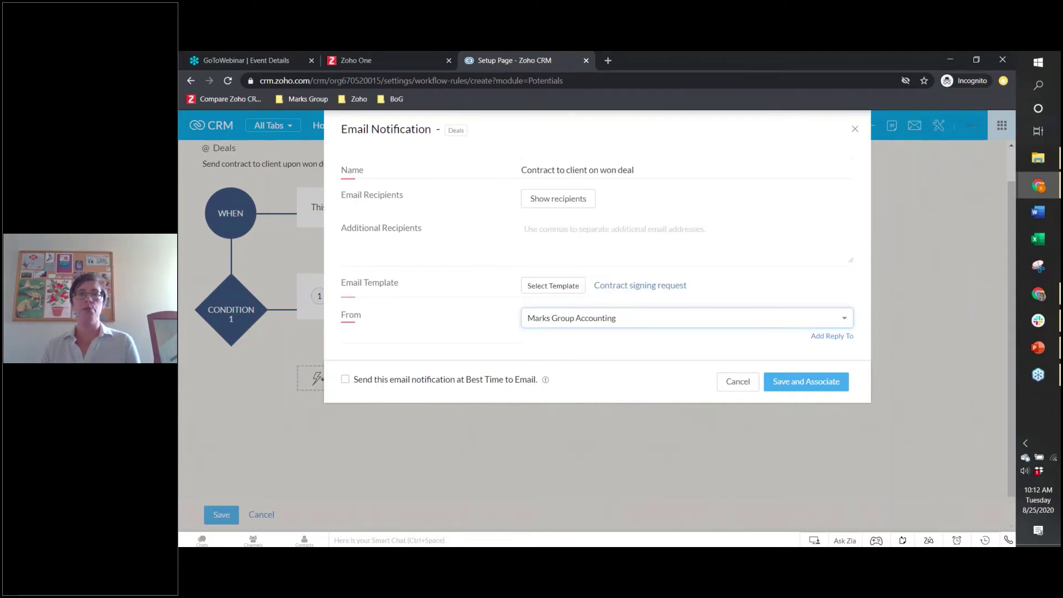
click(790, 383)
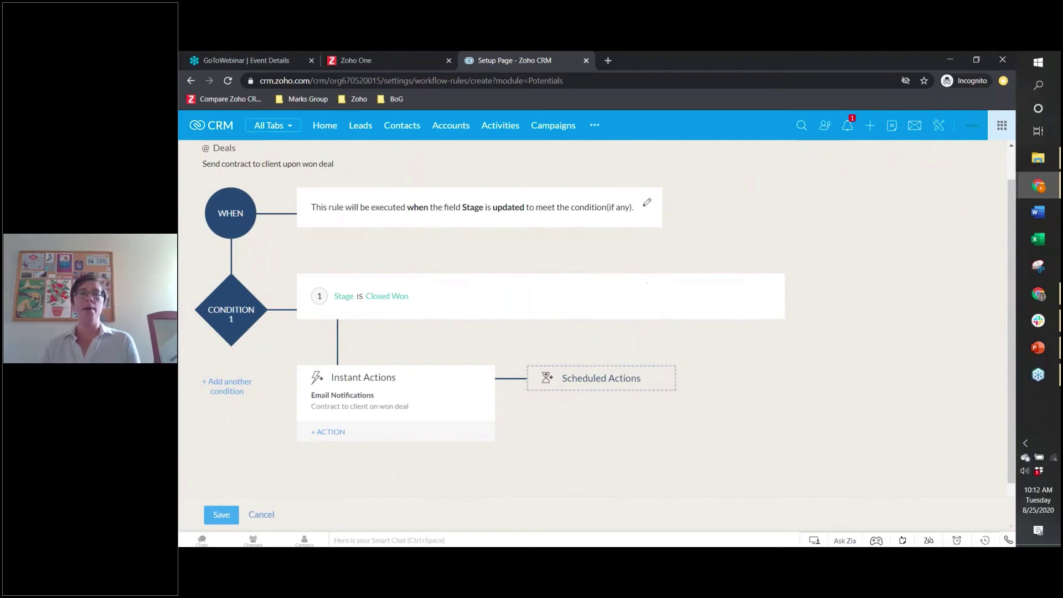
click(221, 515)
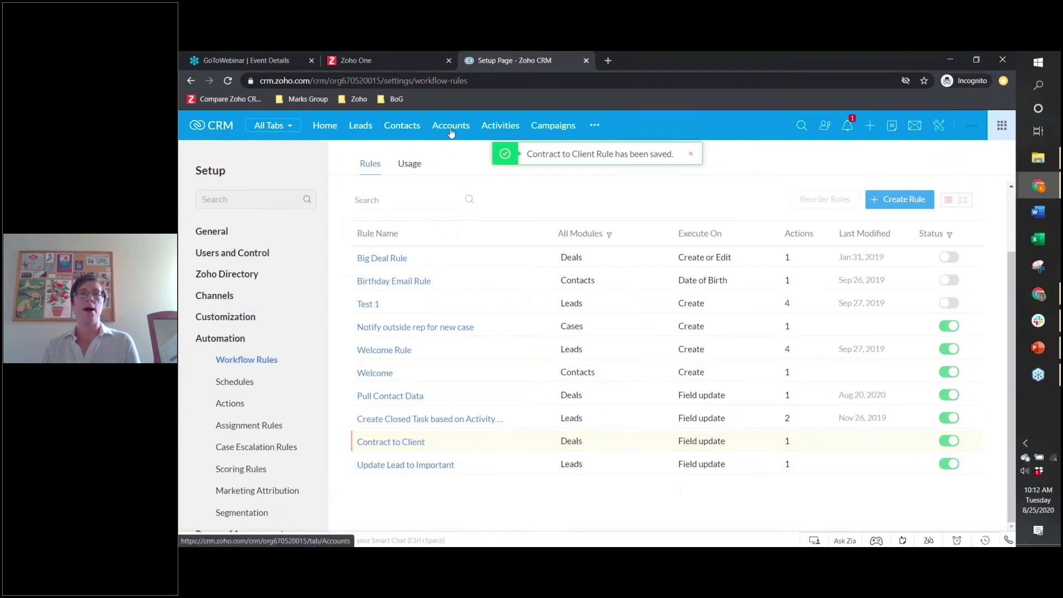
click(986, 543)
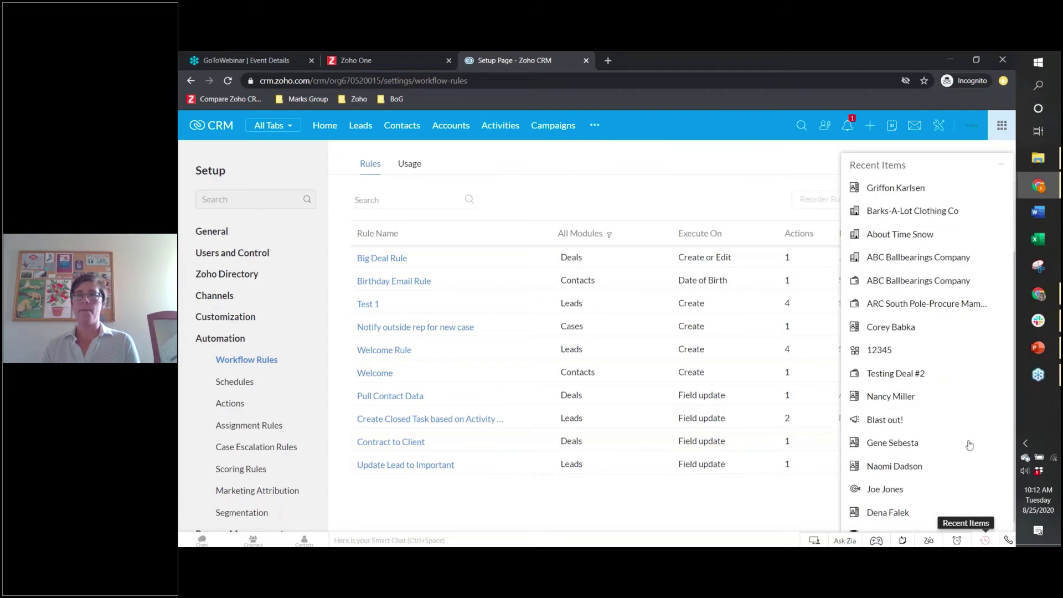
From Recent Items, go to Barks-A-Lot Clothing Co's deals and open New Flannel Jackets, Fall 2020.
click(919, 214)
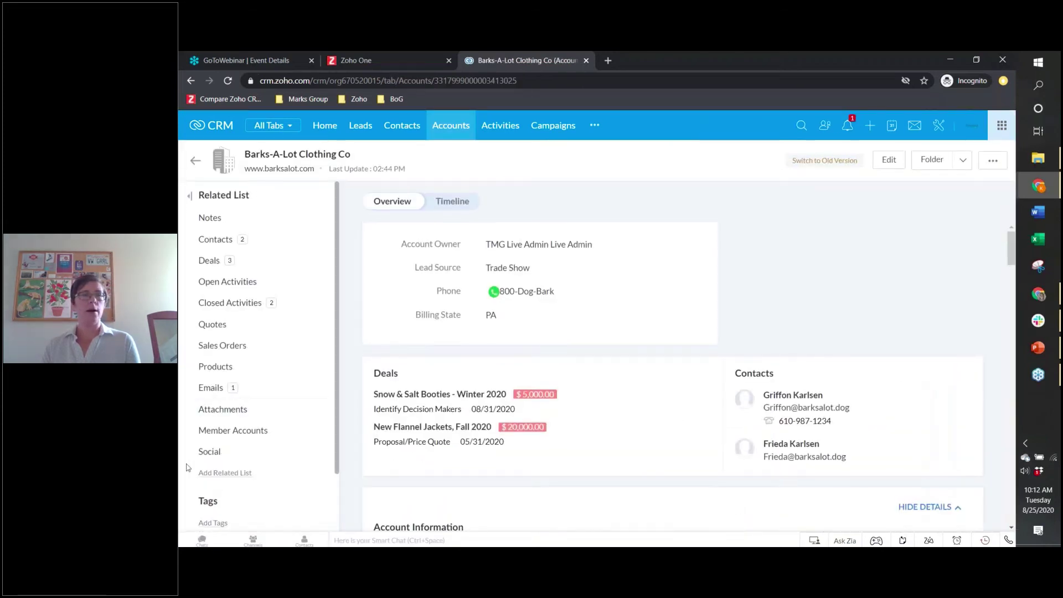
click(211, 391)
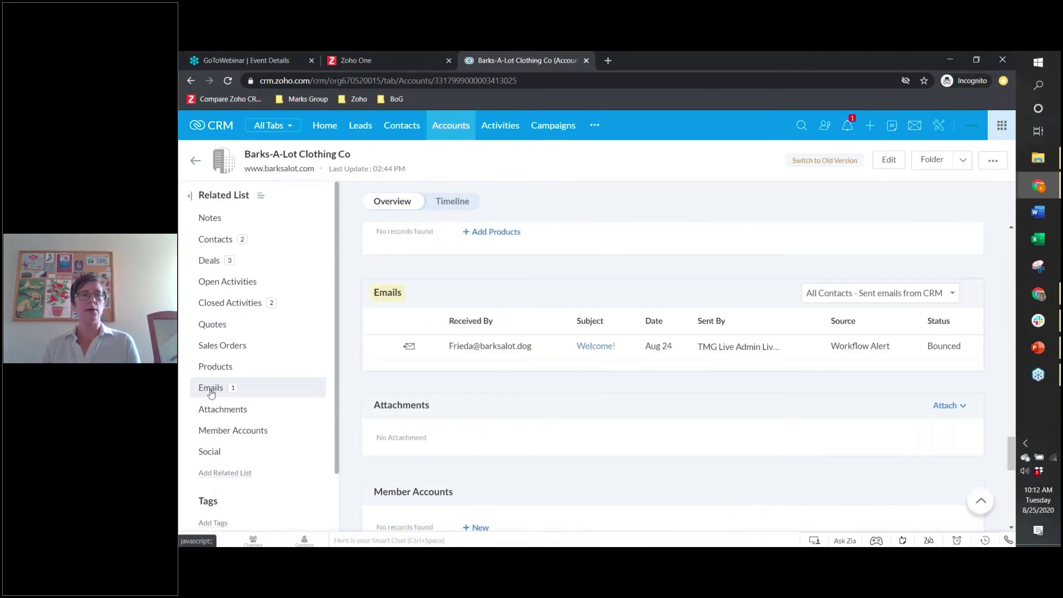
click(215, 270)
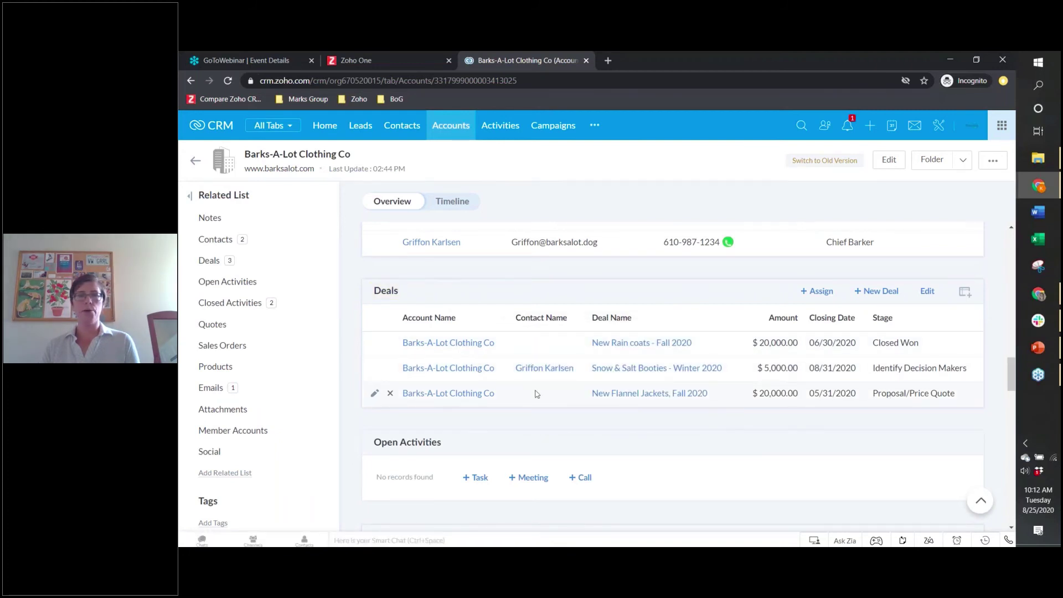
mouse_move(459, 399)
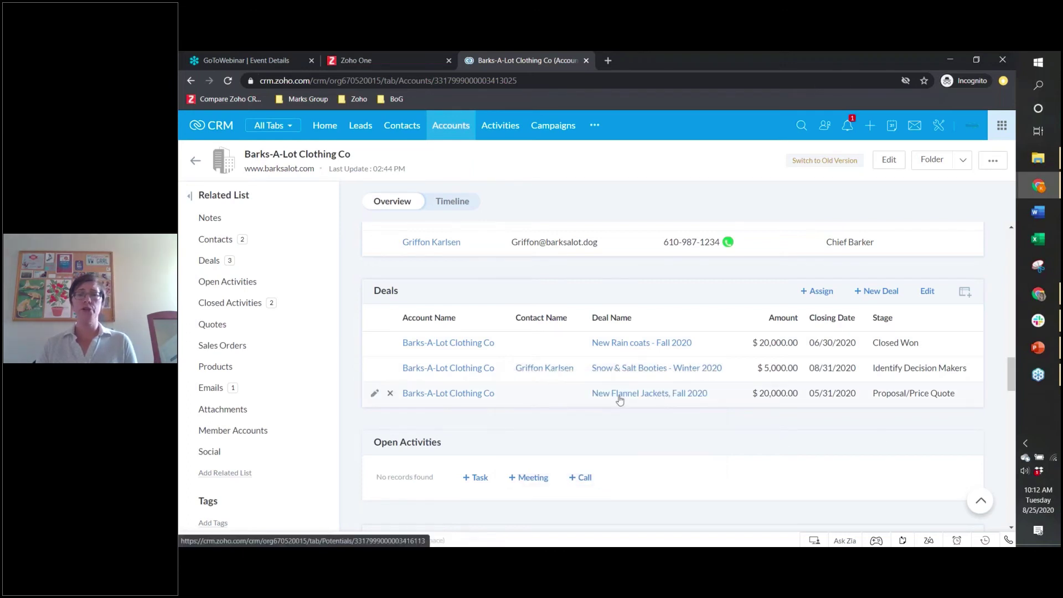
click(667, 398)
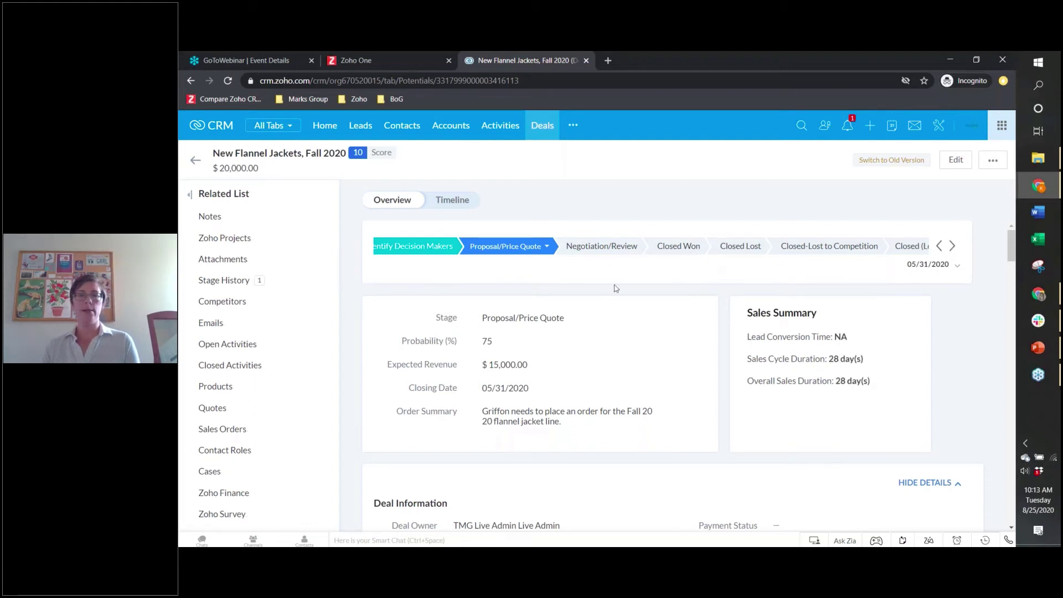
scroll(680, 417, down, 3)
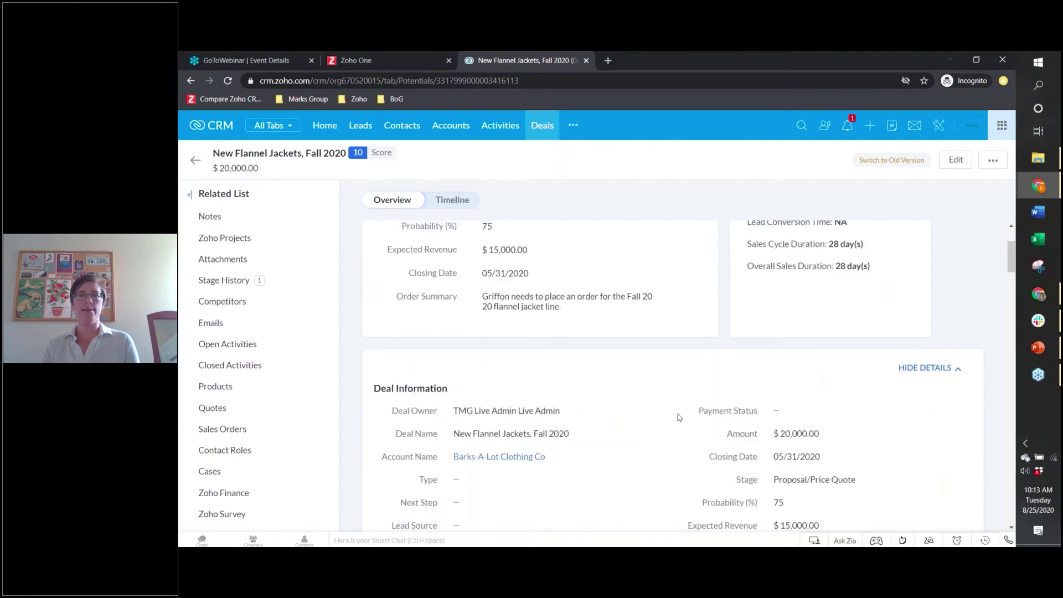
scroll(679, 417, up, 3)
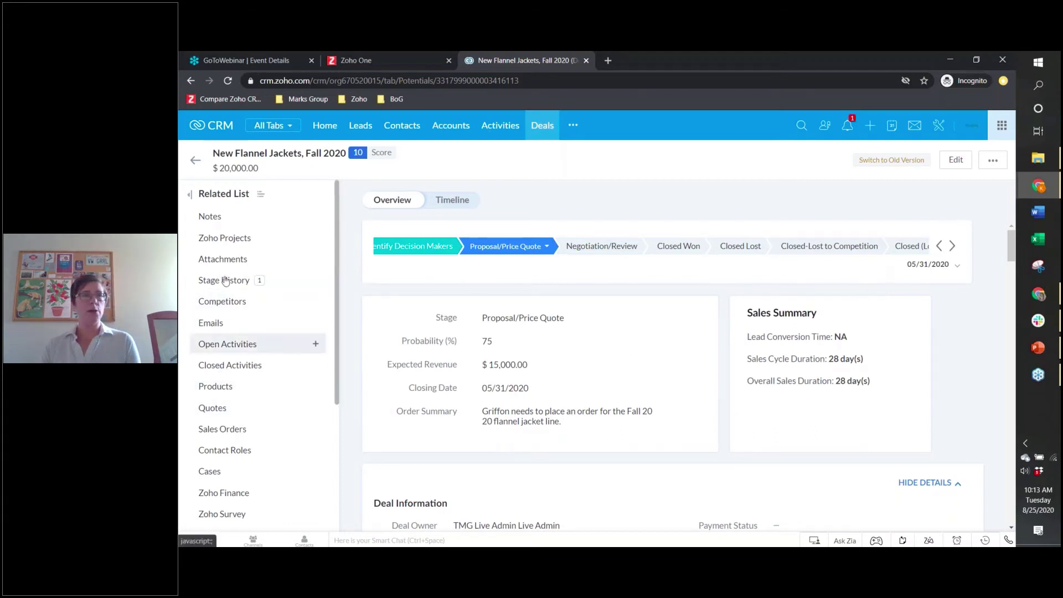
Back on Barks-A-Lot Clothing Co, filter its Emails list to the first listed contact.
click(193, 162)
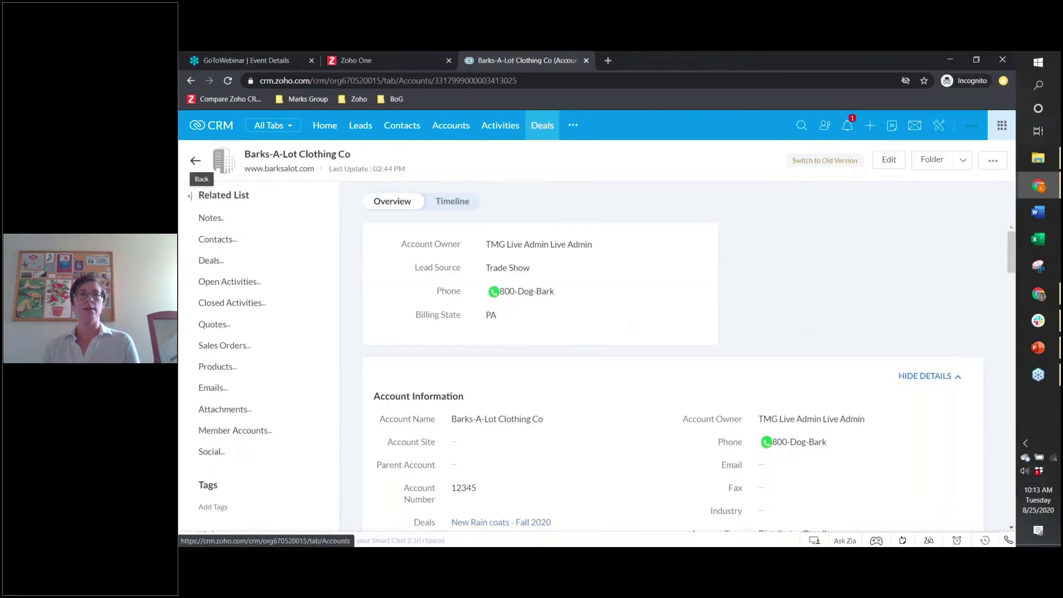
click(211, 387)
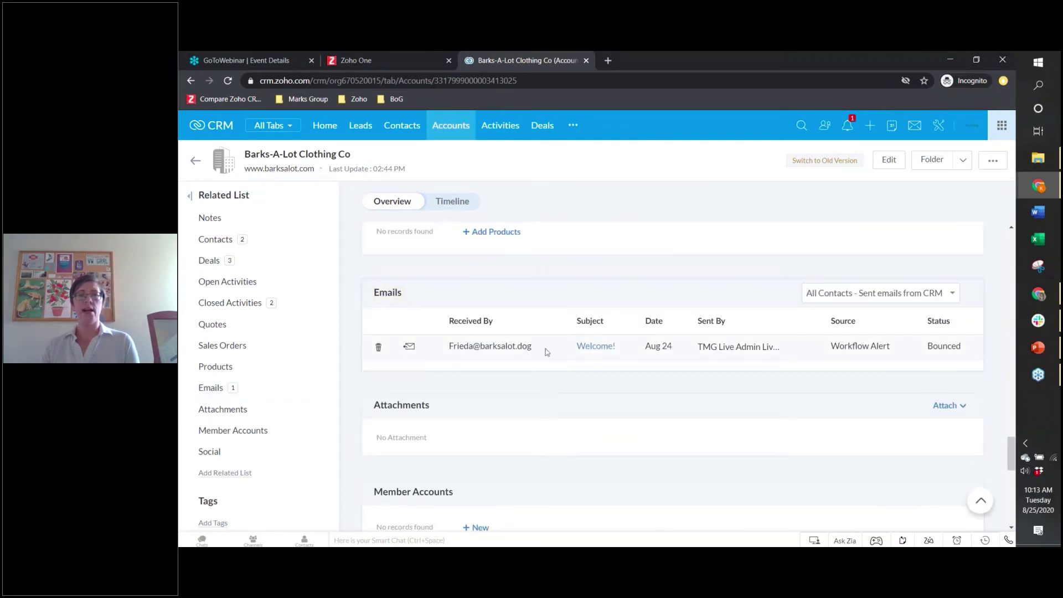
mouse_move(970, 352)
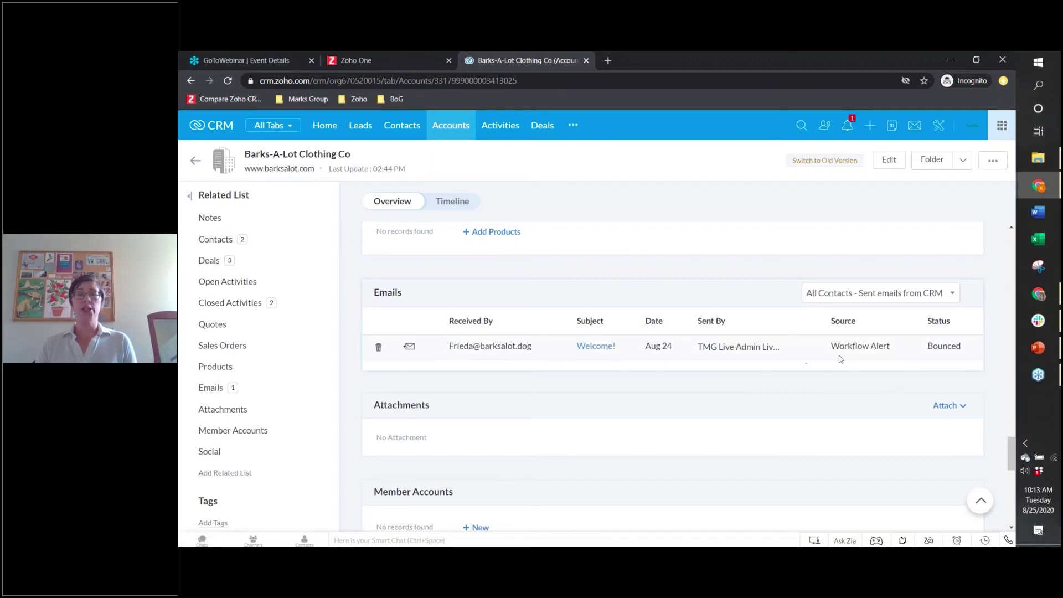
mouse_move(939, 357)
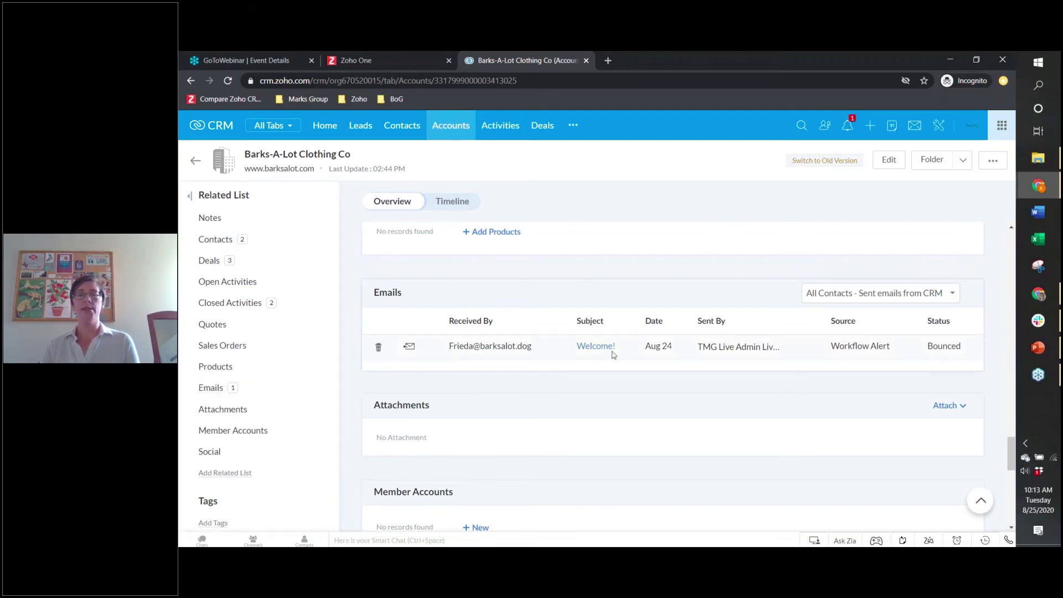
click(885, 294)
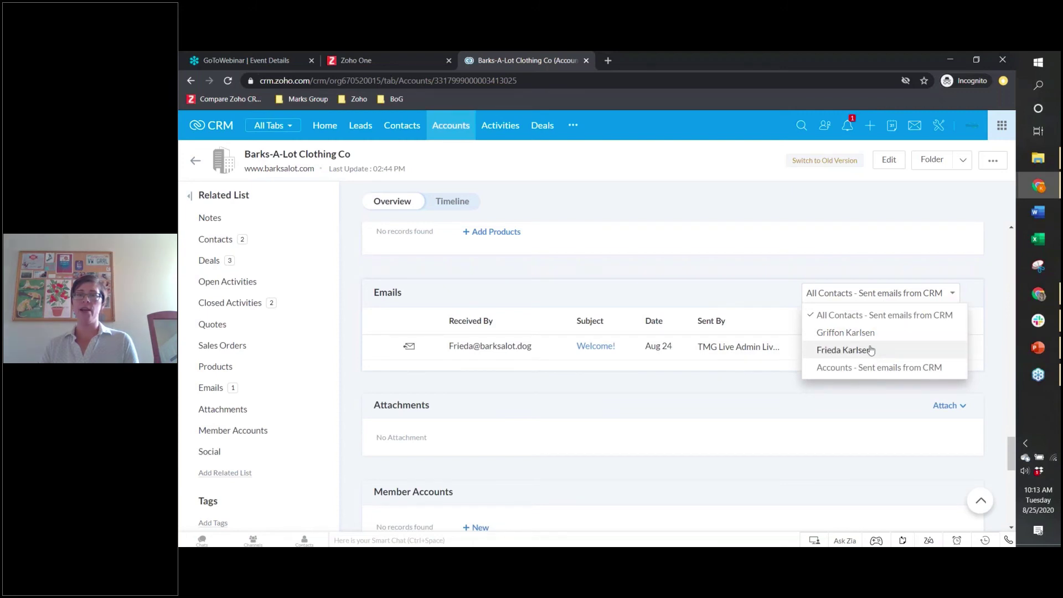
click(740, 423)
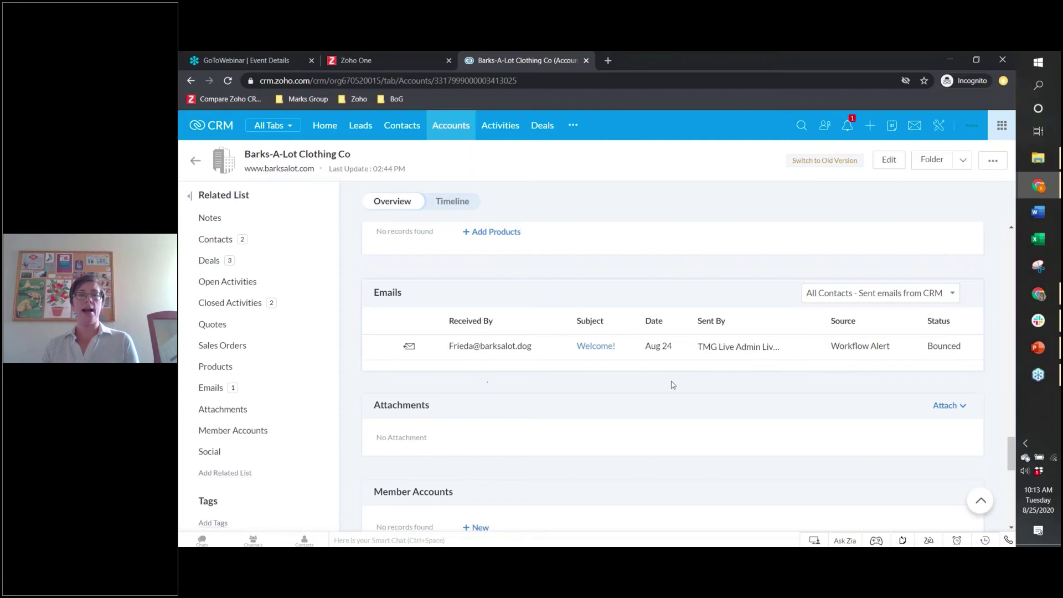
click(875, 298)
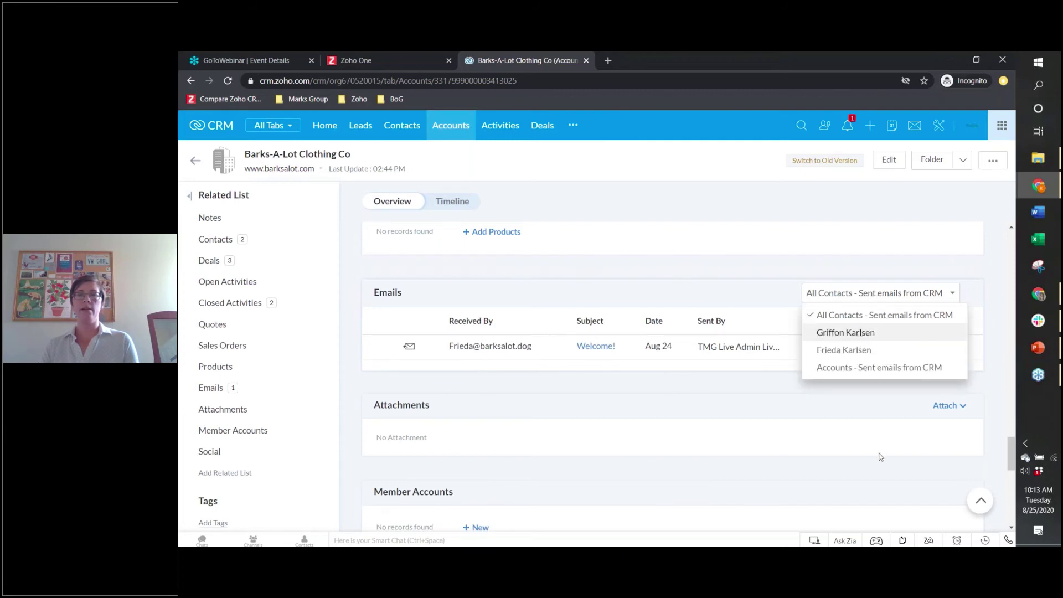
key(Return)
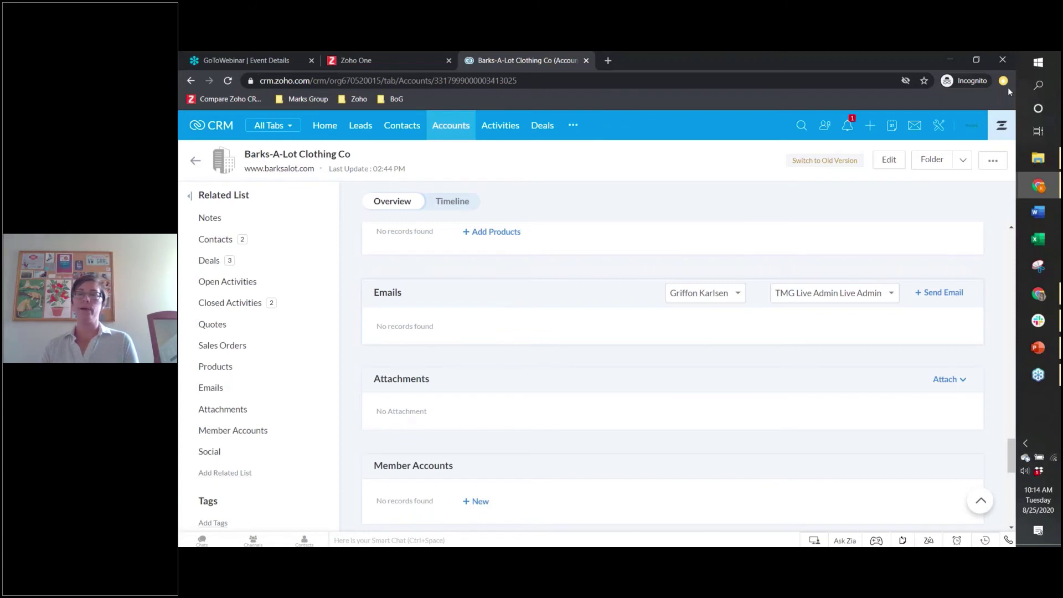
Return to the browser and go to the Zoho CRM Setup page via the gear icon.
click(714, 194)
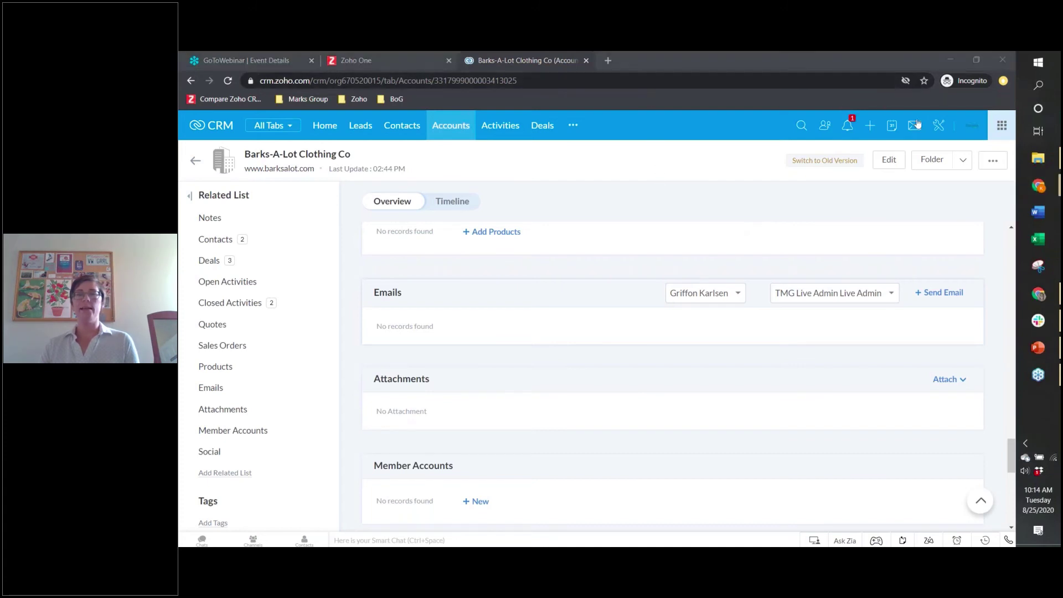
click(938, 129)
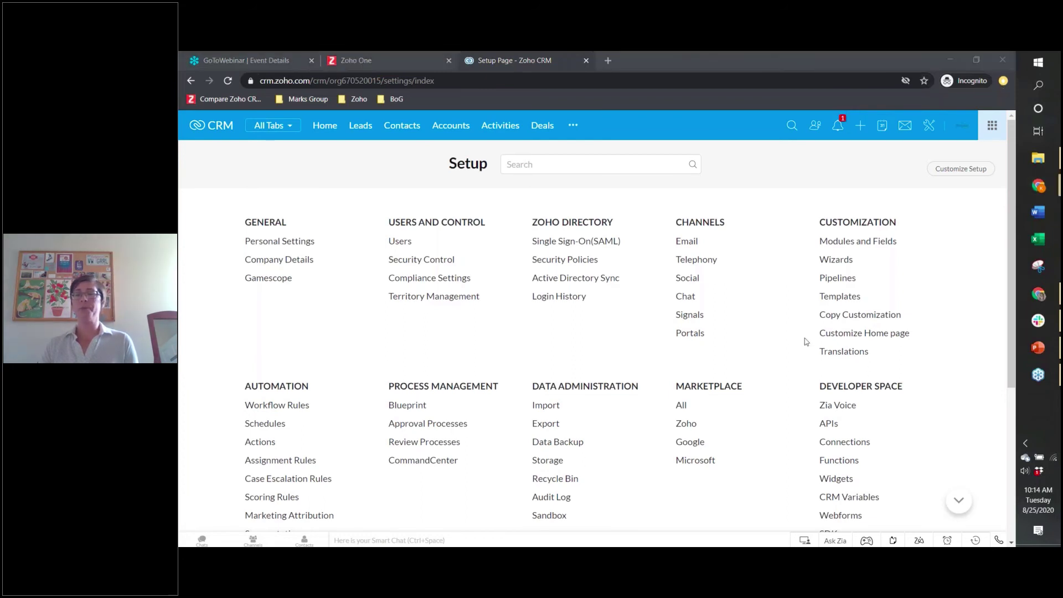
Switch to the PowerPoint webinar deck showing the 'What we will learn' slide.
click(1039, 348)
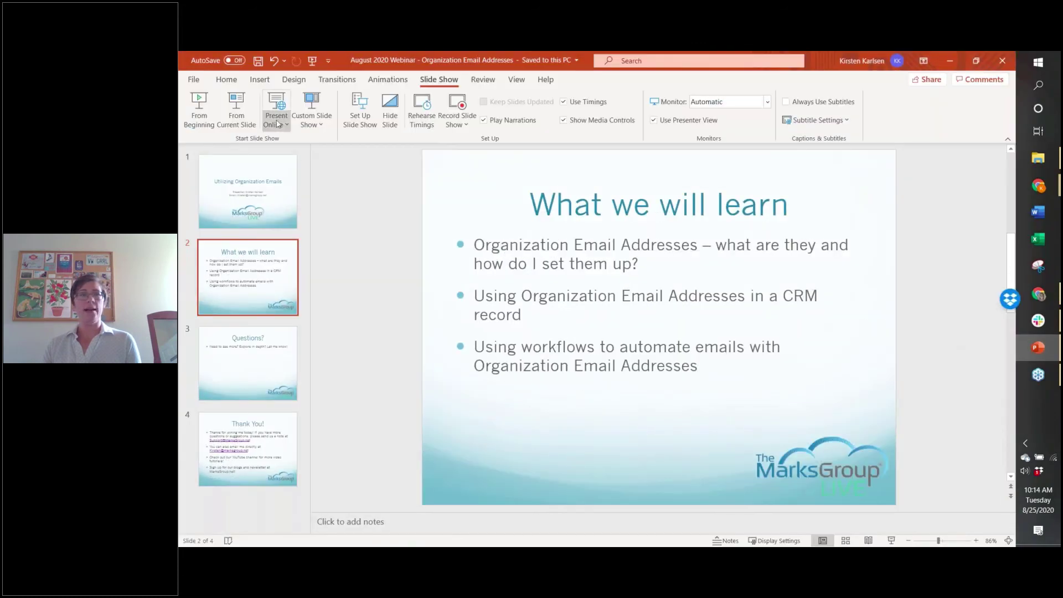